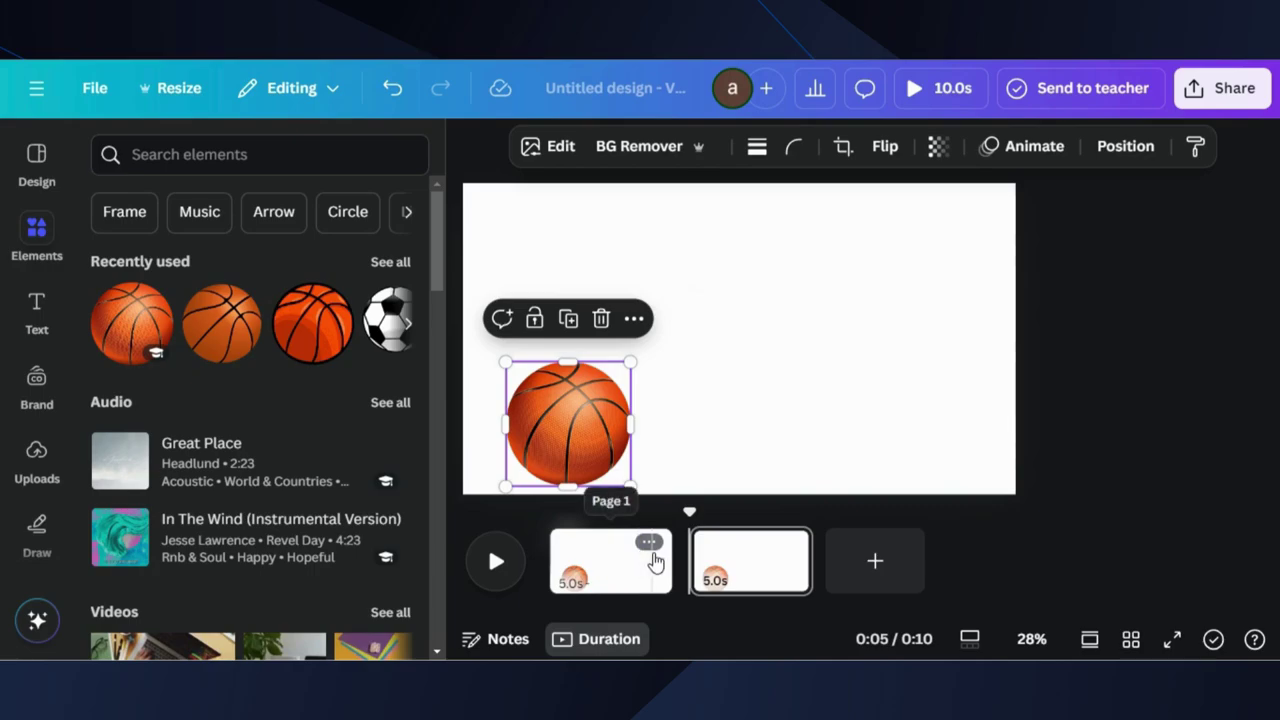
Move the basketball on the second page horizontally to the bottom centre, then play the video from the first page
click(653, 562)
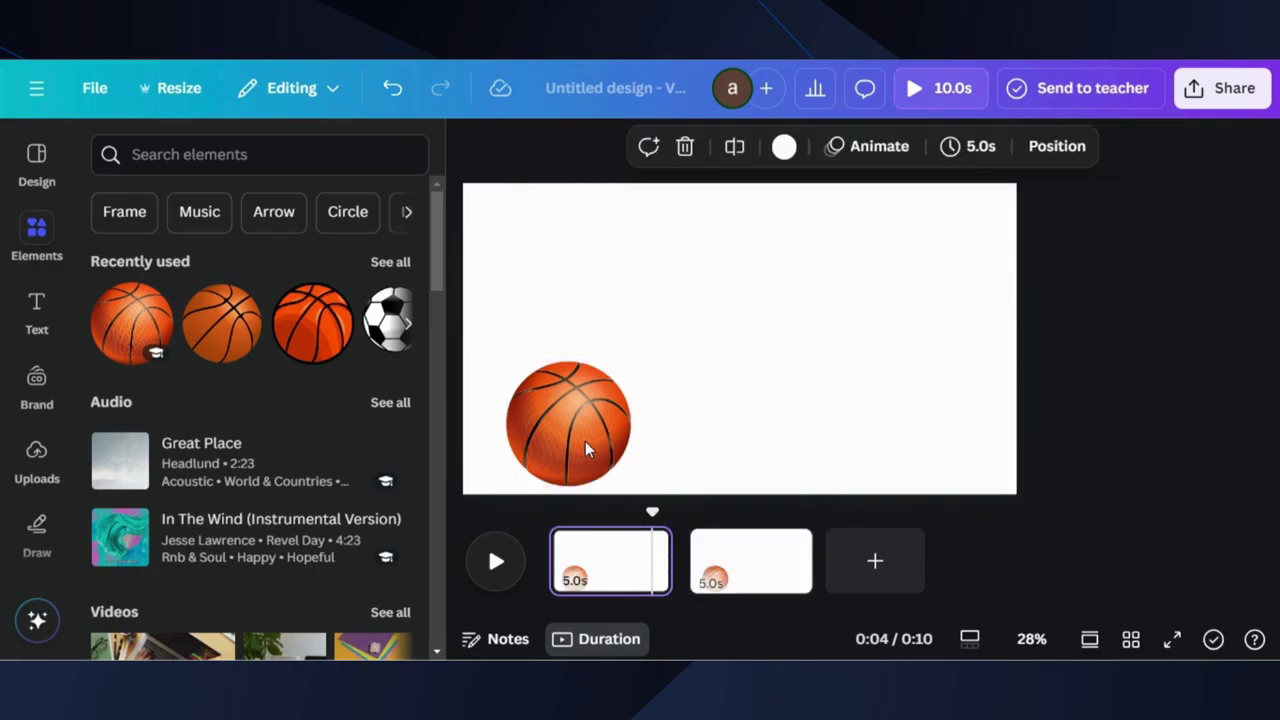
click(728, 586)
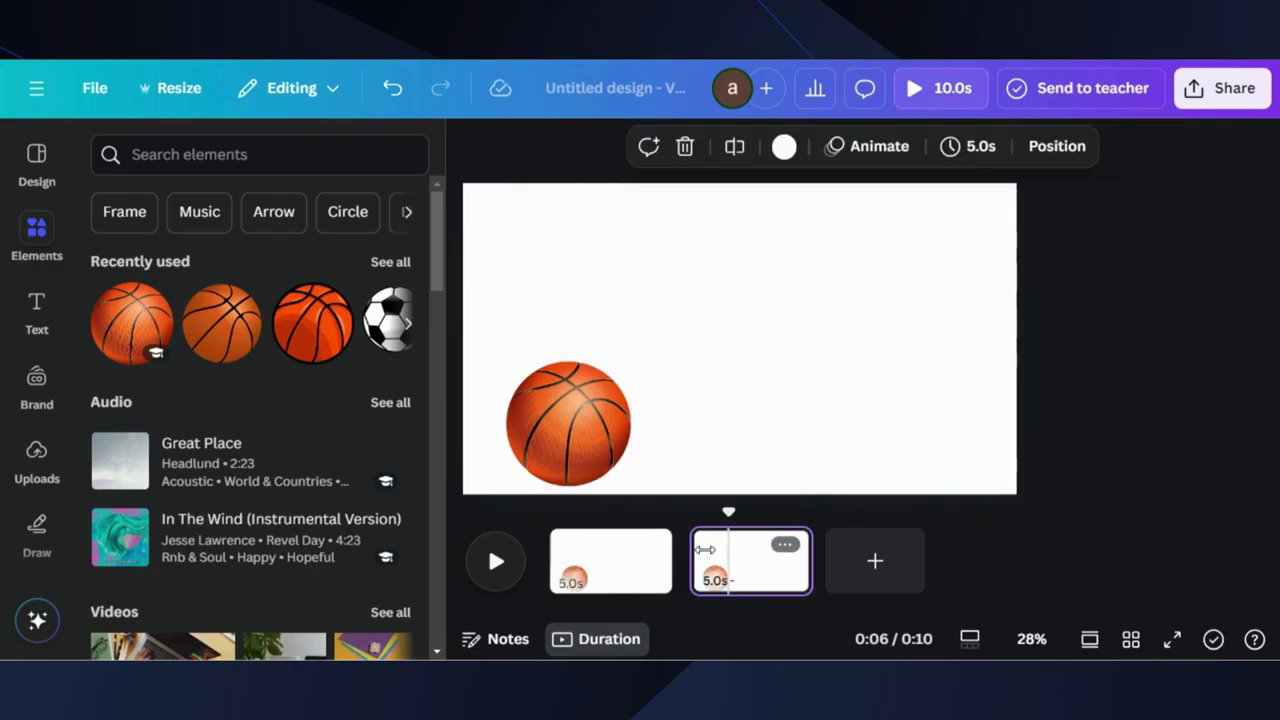
click(590, 427)
drag(571, 409, 740, 420)
click(633, 570)
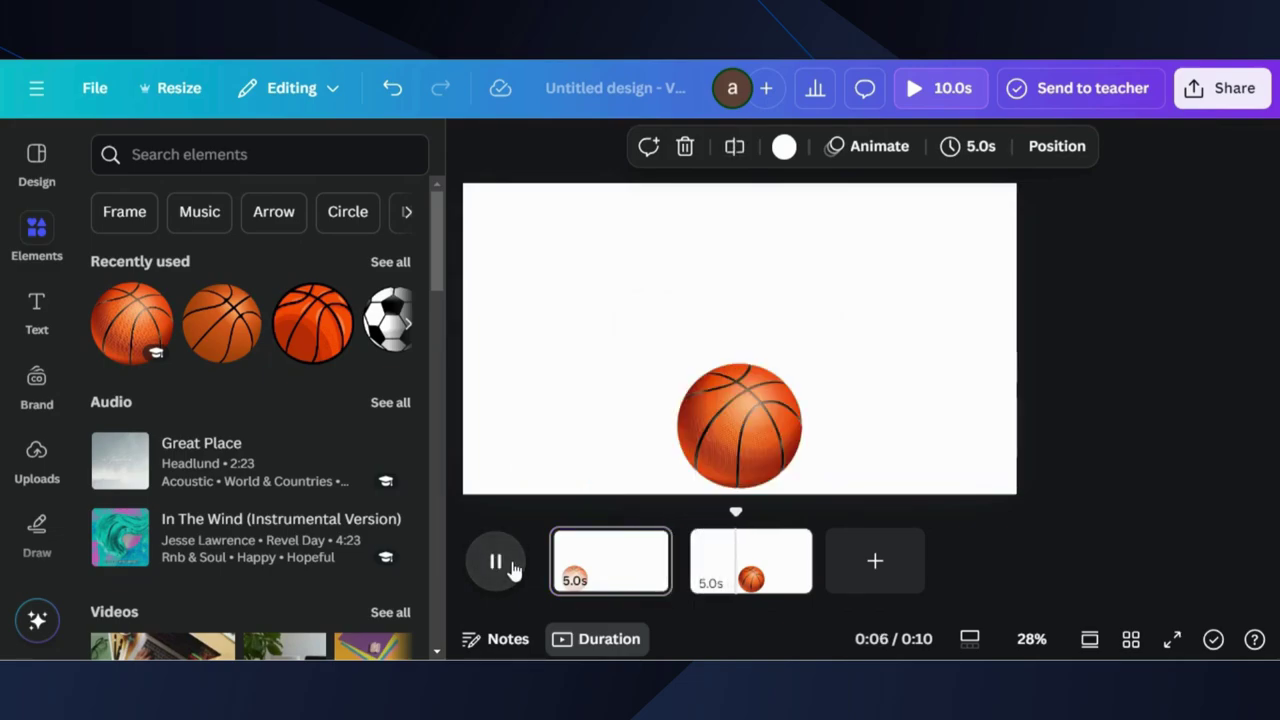
click(505, 565)
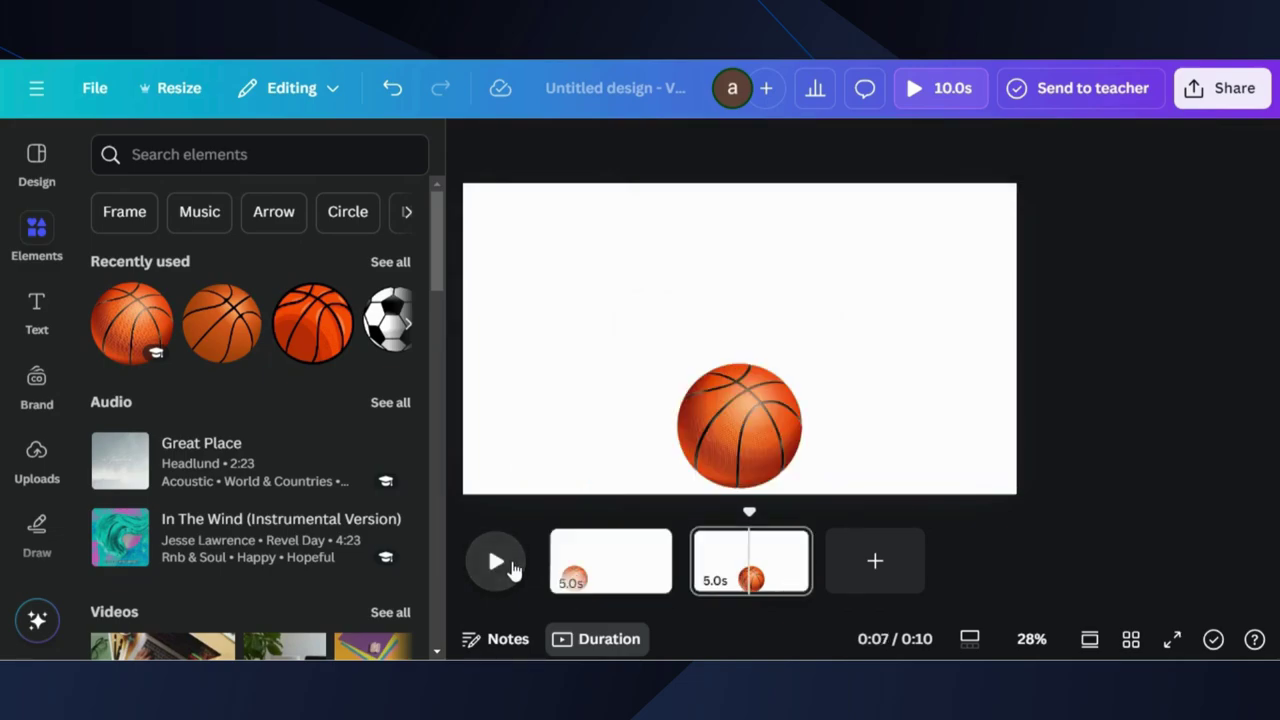
Add a Match & Move transition between the two pages and preview it from the first page
click(686, 580)
click(145, 537)
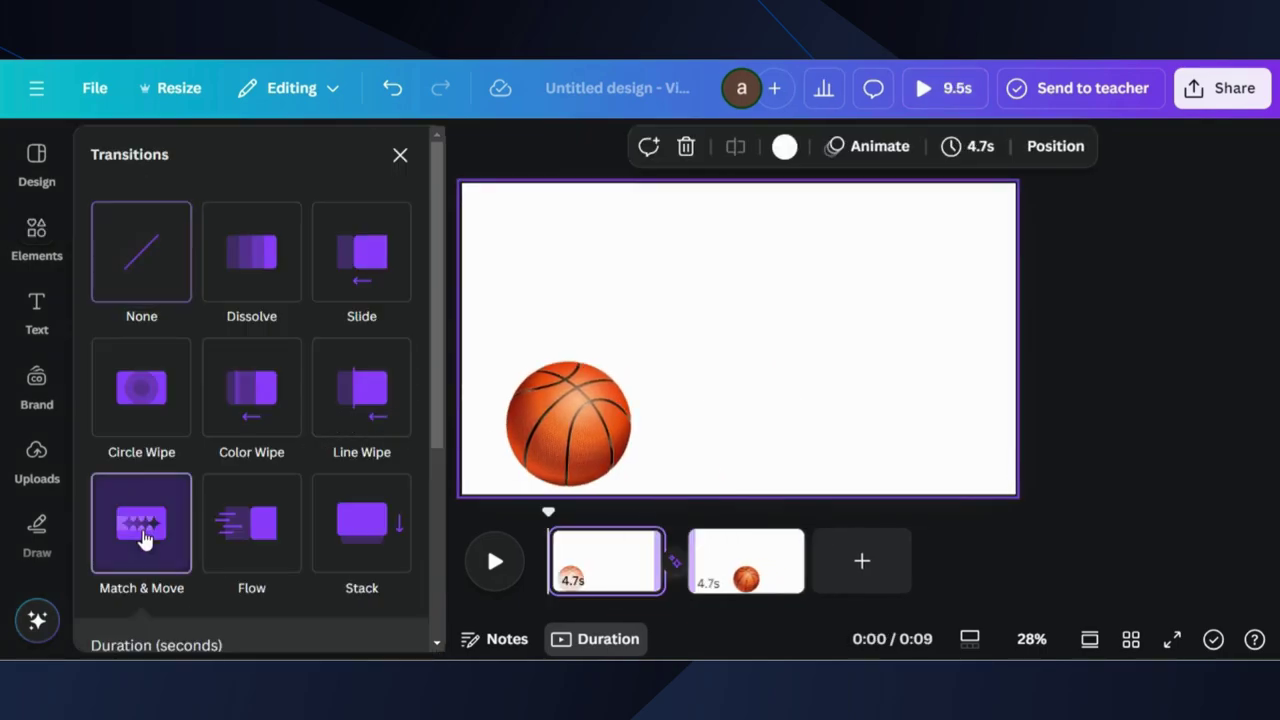
scroll(145, 537, down, 3)
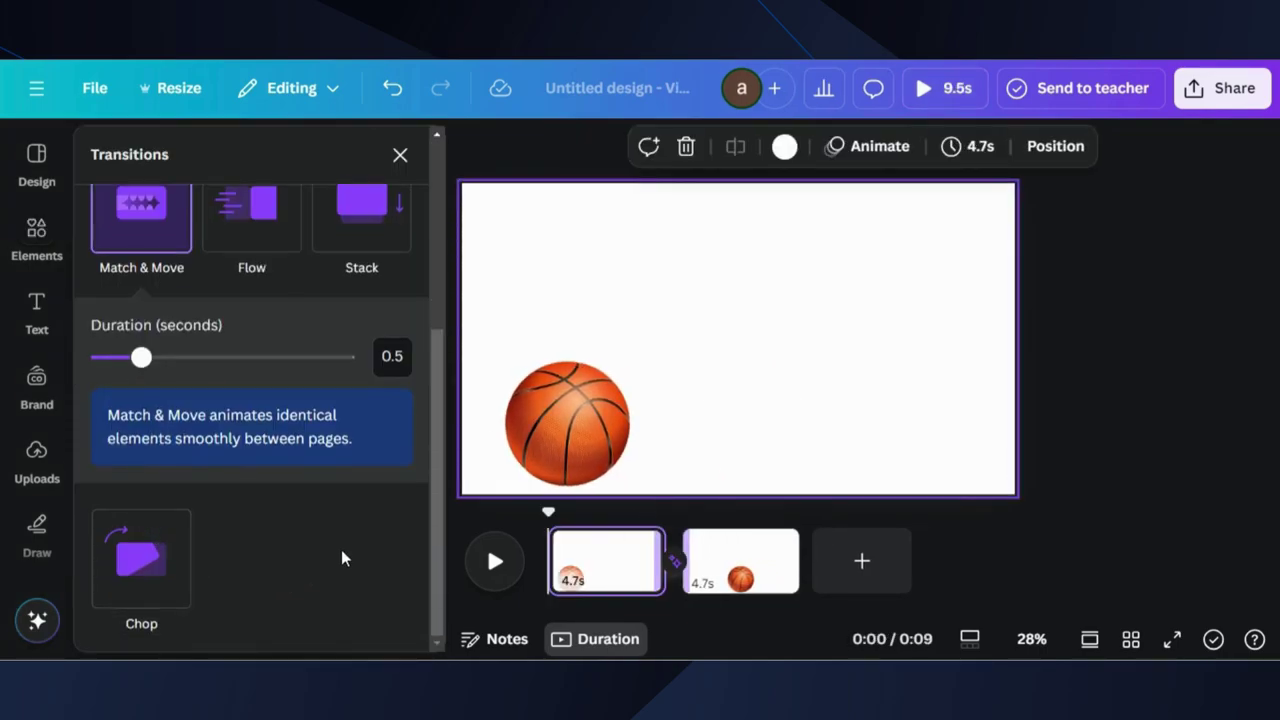
click(632, 568)
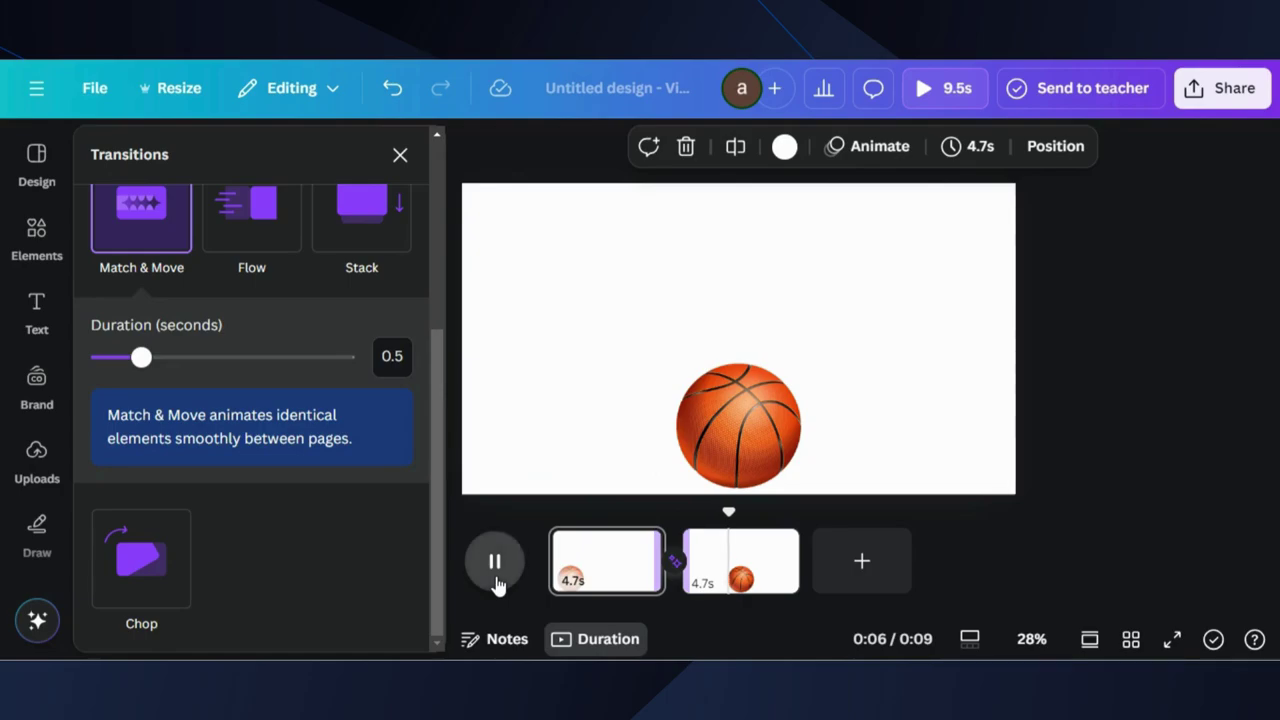
Move the second page's basketball to the page's upper-right corner and preview the motion from the first page
click(782, 428)
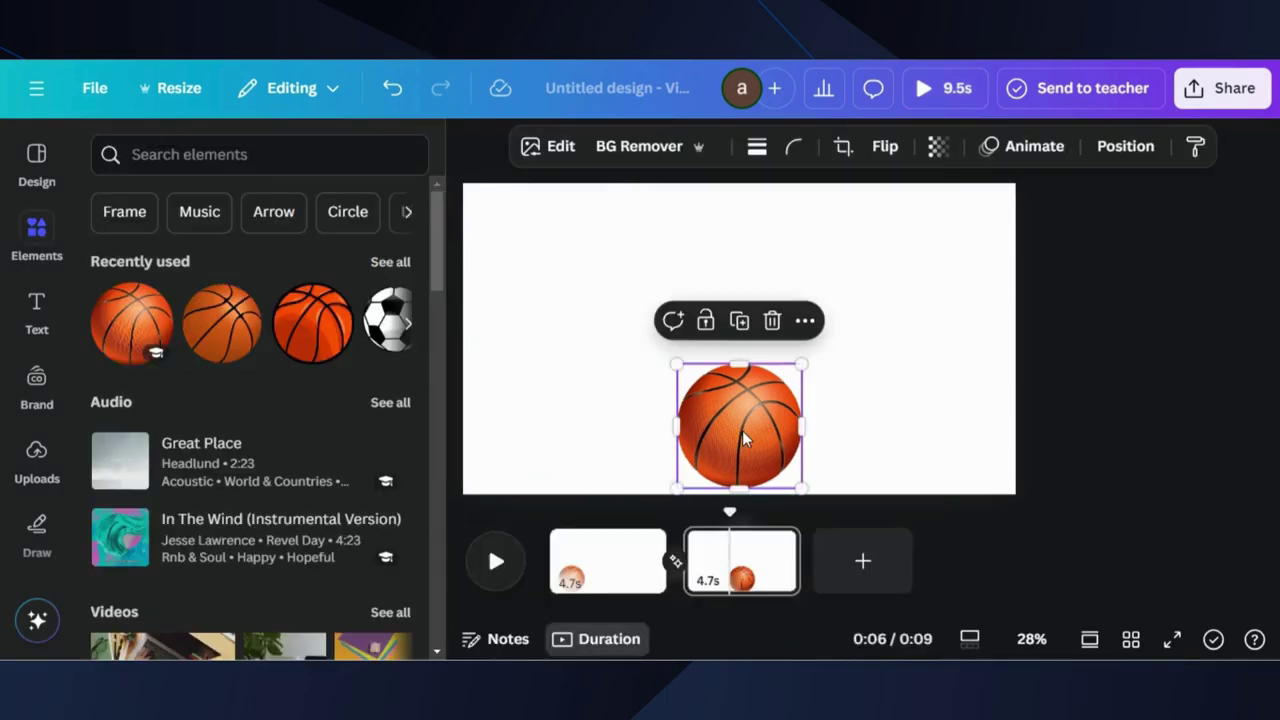
drag(782, 428, 900, 280)
click(640, 548)
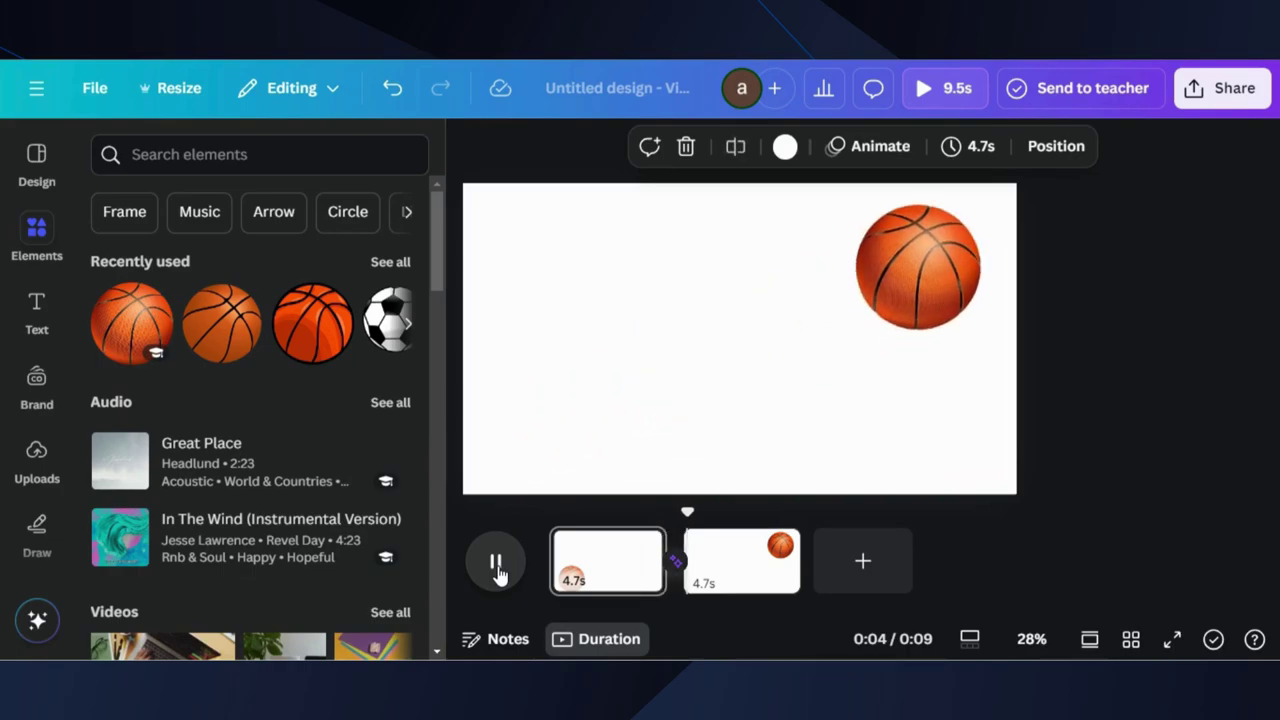
click(496, 563)
Rotate the second page's basketball about a quarter turn clockwise and preview the motion from the first page
click(915, 270)
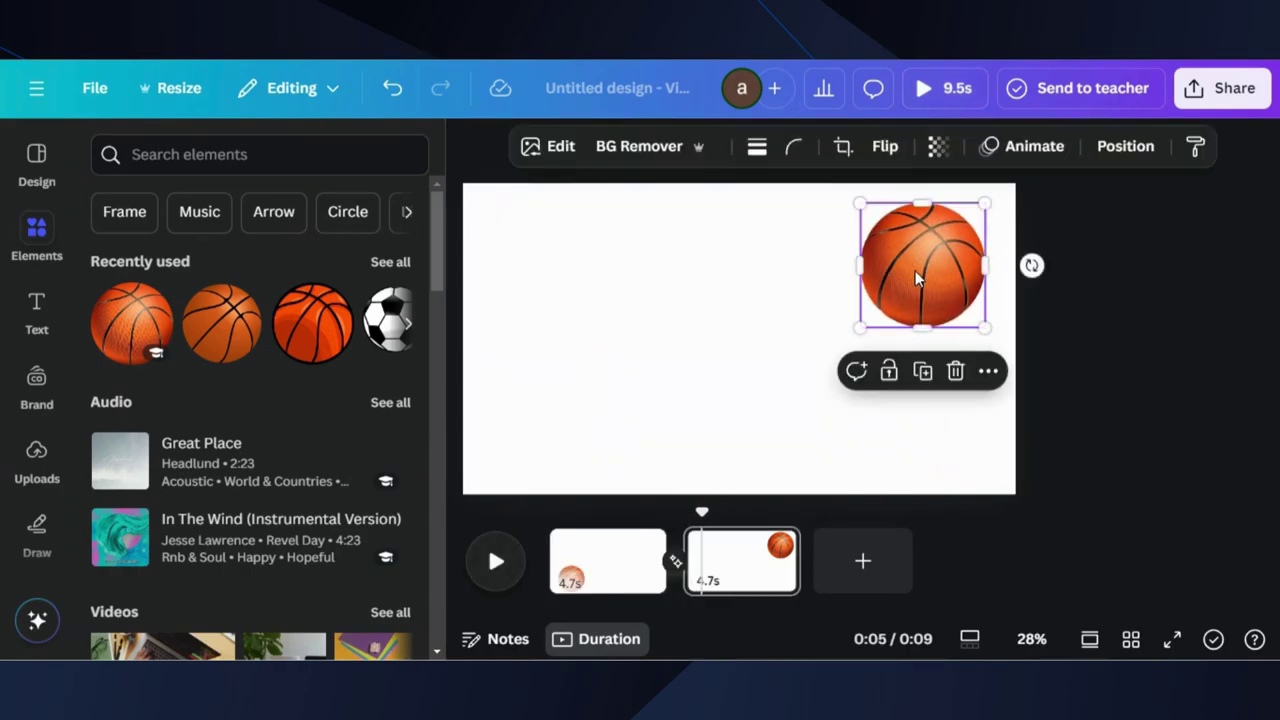
drag(1032, 265, 920, 355)
click(632, 585)
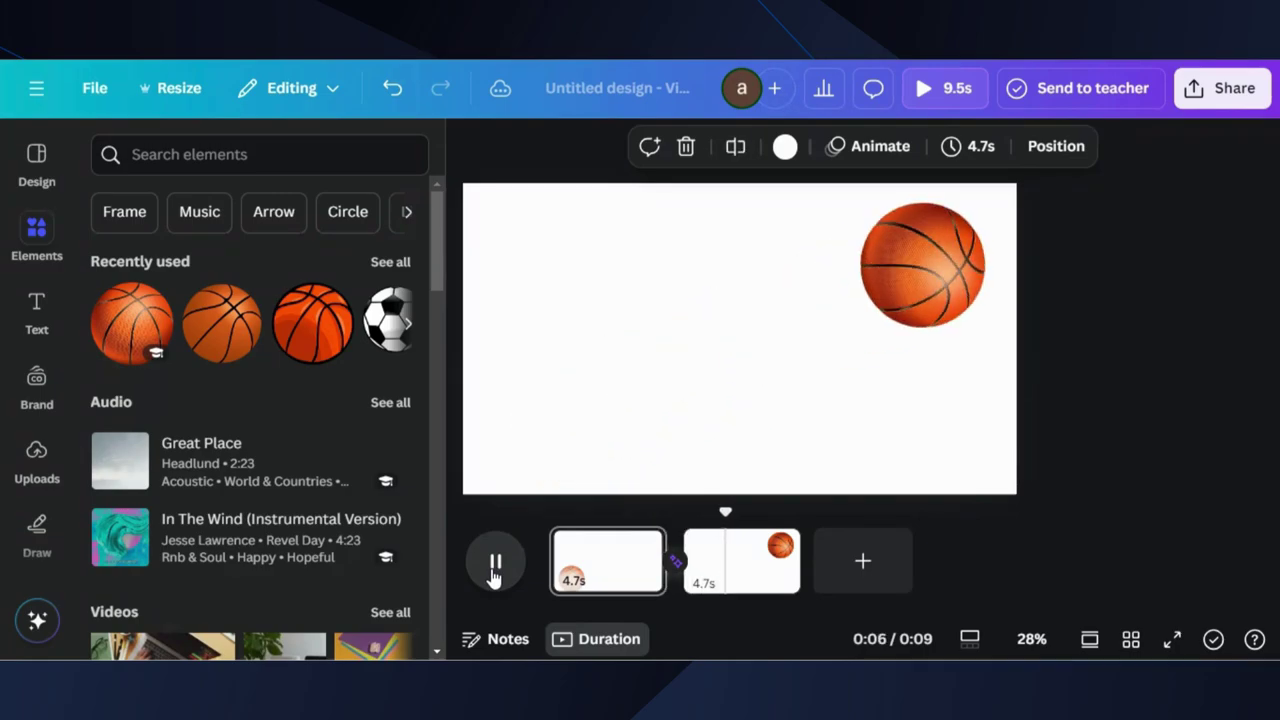
click(493, 572)
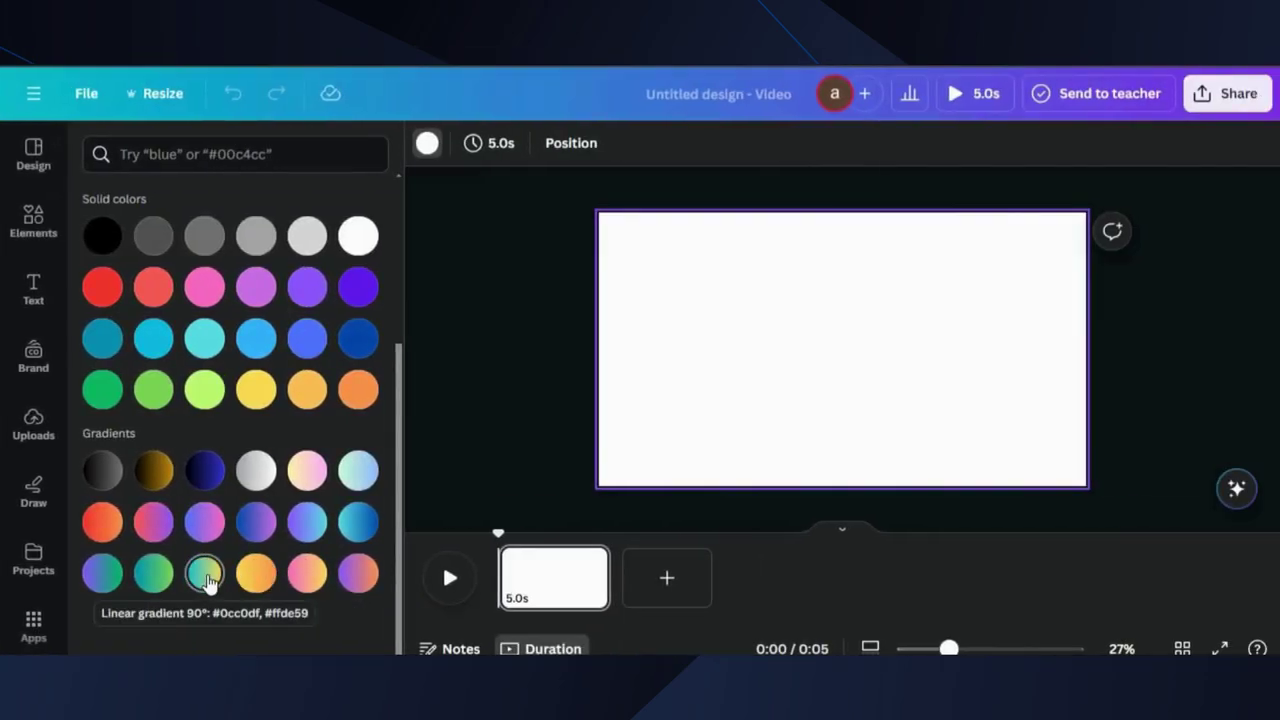
Apply the red-to-orange gradient to the page background and reorder its colours so it runs from orange to red
click(104, 522)
click(426, 144)
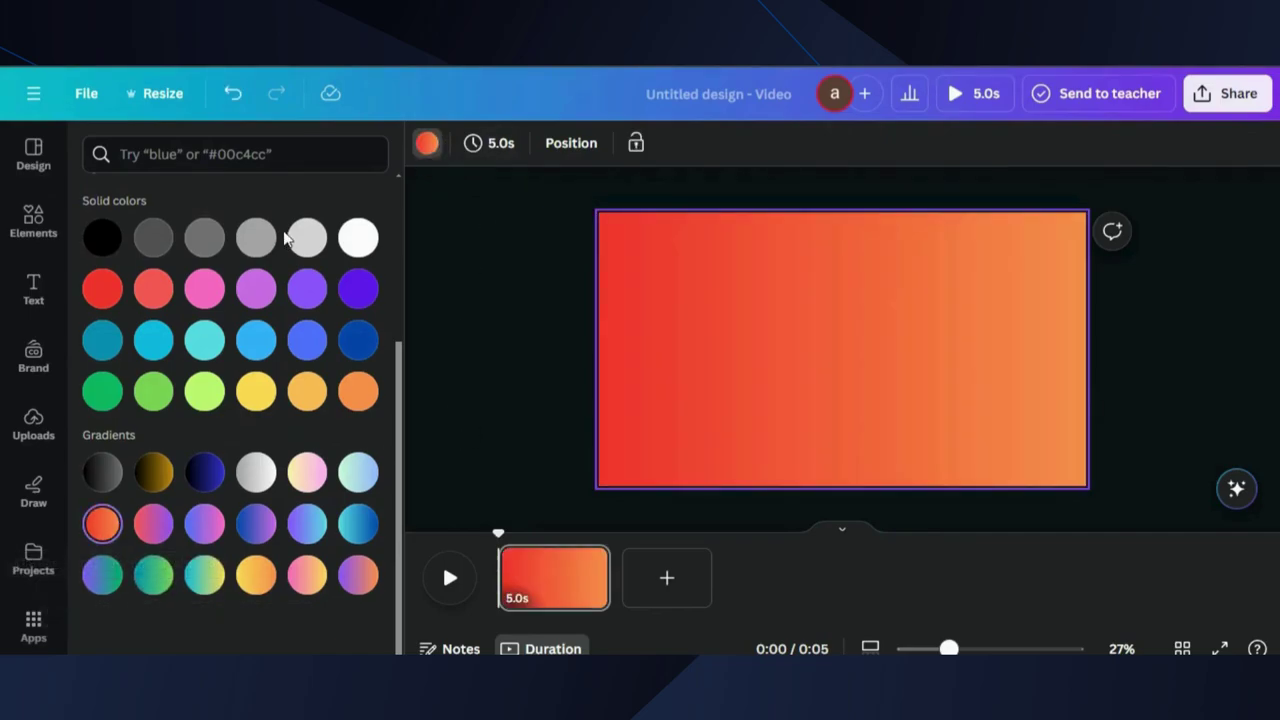
click(101, 257)
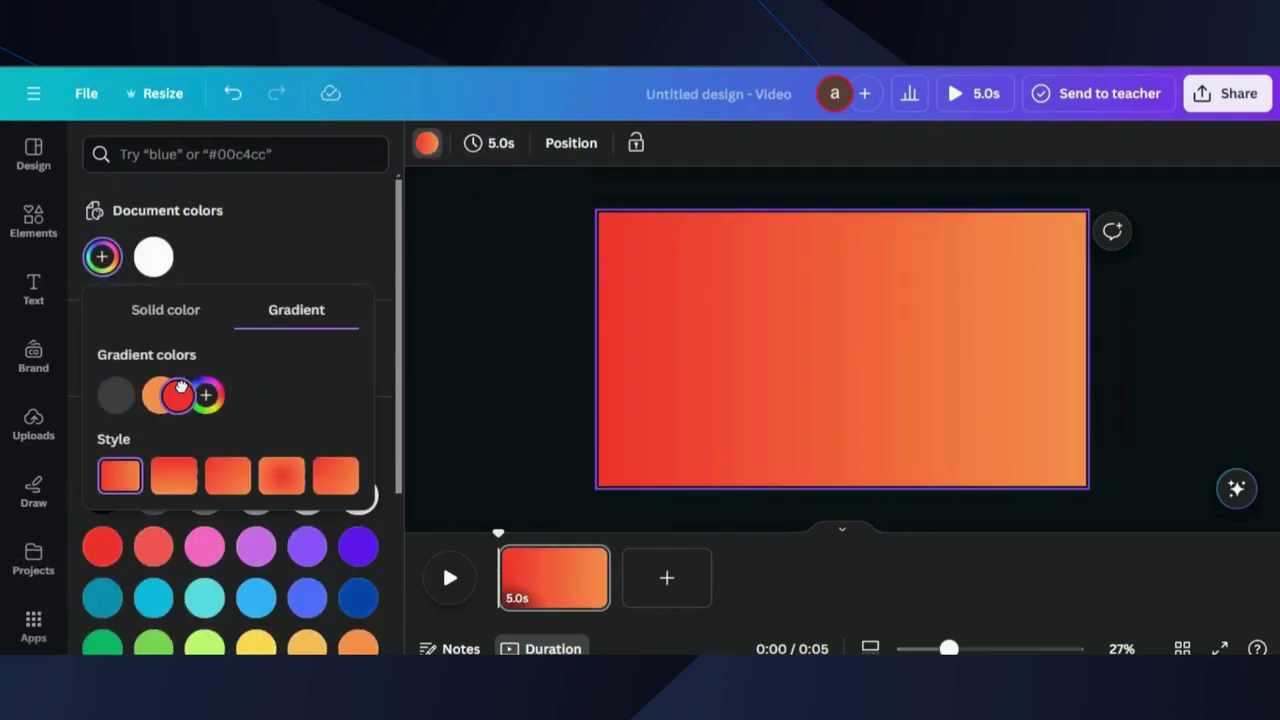
drag(180, 388, 210, 387)
click(426, 368)
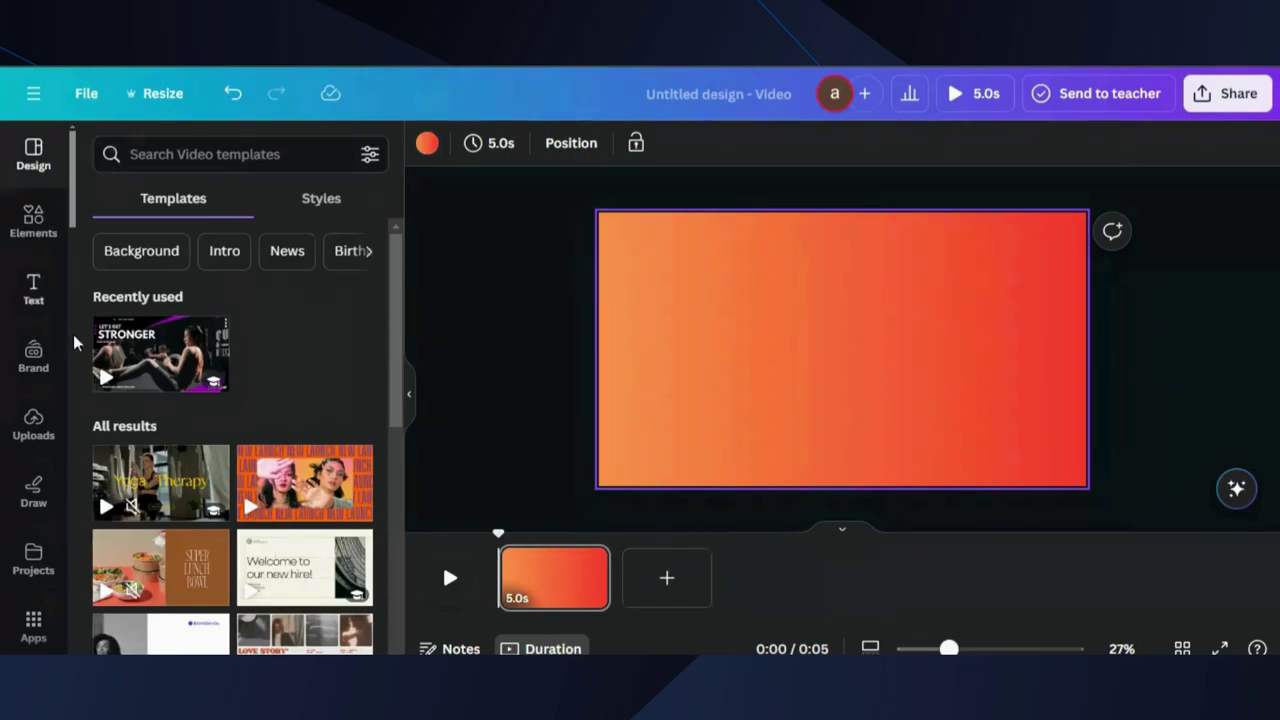
Add a circle from the Shapes elements to the page
click(33, 220)
scroll(212, 327, down, 5)
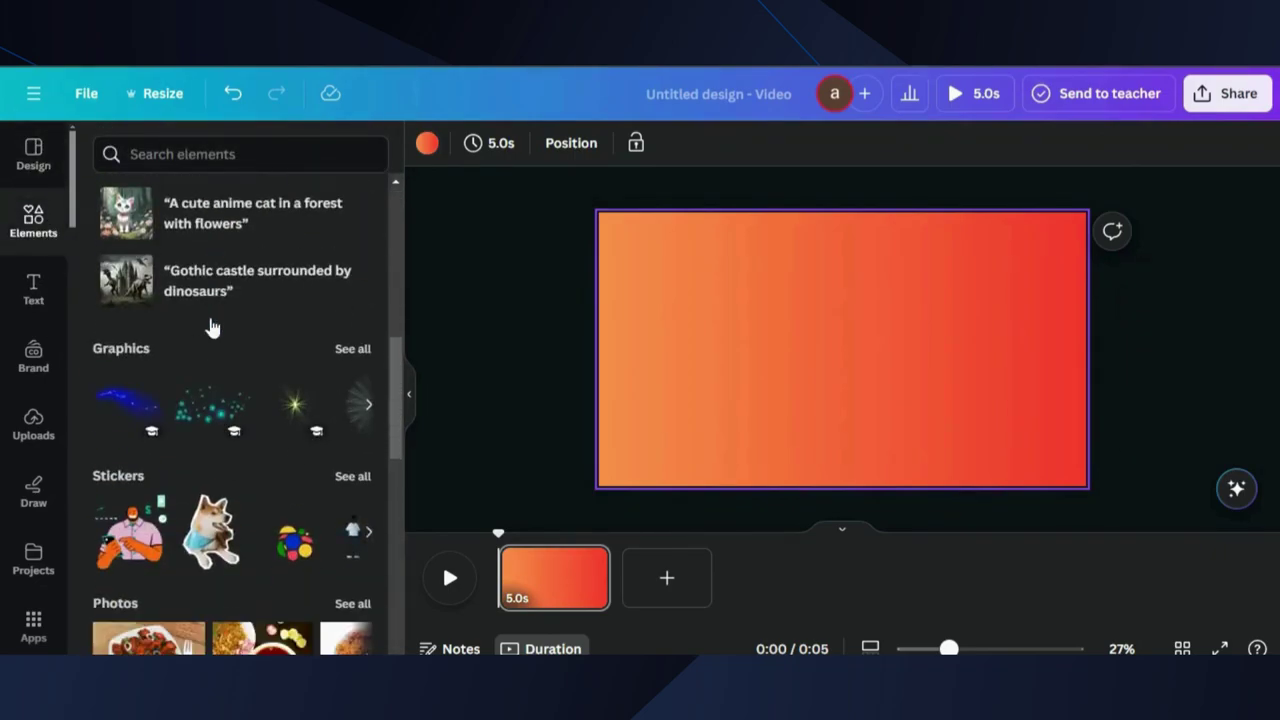
scroll(212, 327, down, 2)
click(343, 580)
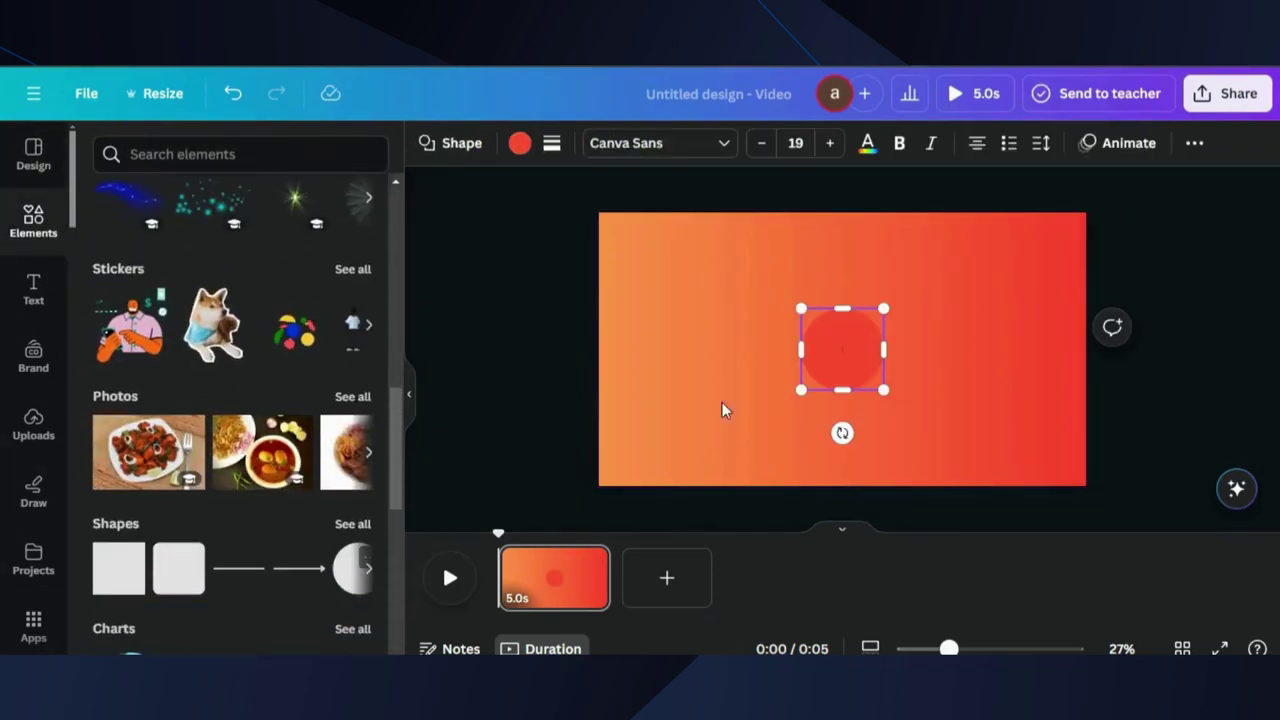
Fill the circle with the grey-to-white gradient and enlarge it to nearly the page height, slightly left of centre
click(519, 143)
scroll(229, 477, down, 5)
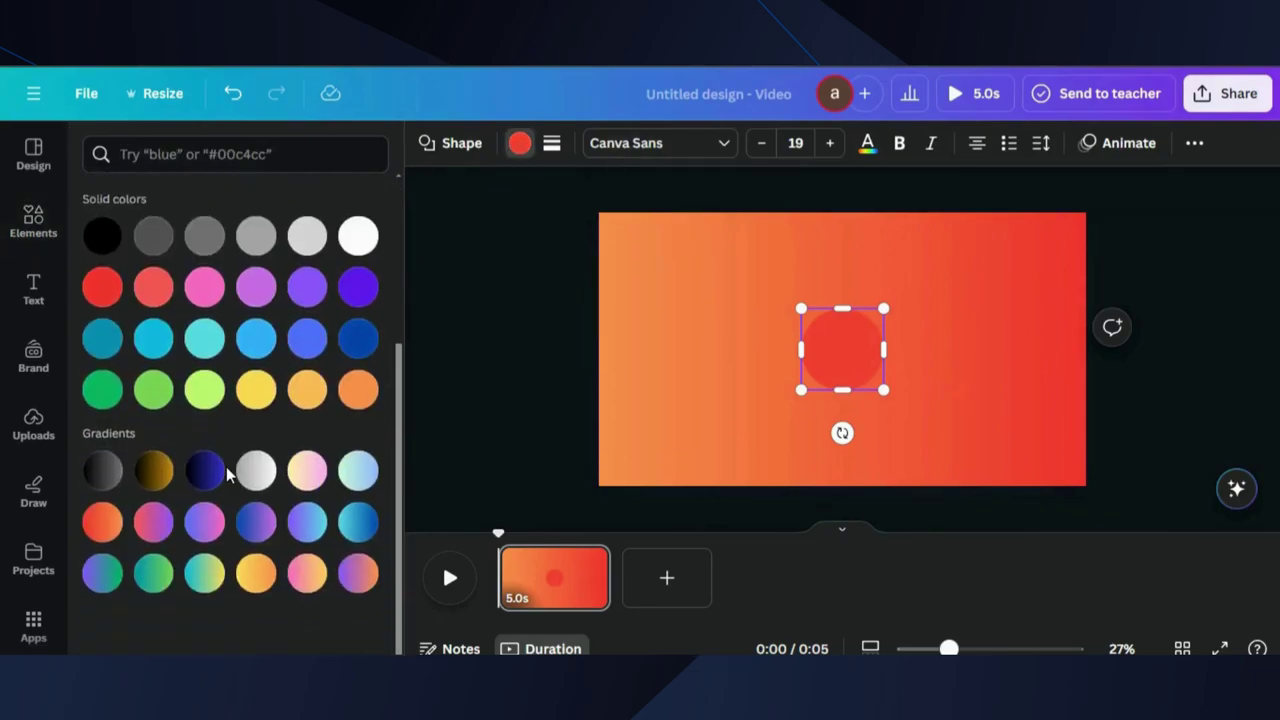
click(255, 470)
drag(800, 308, 706, 211)
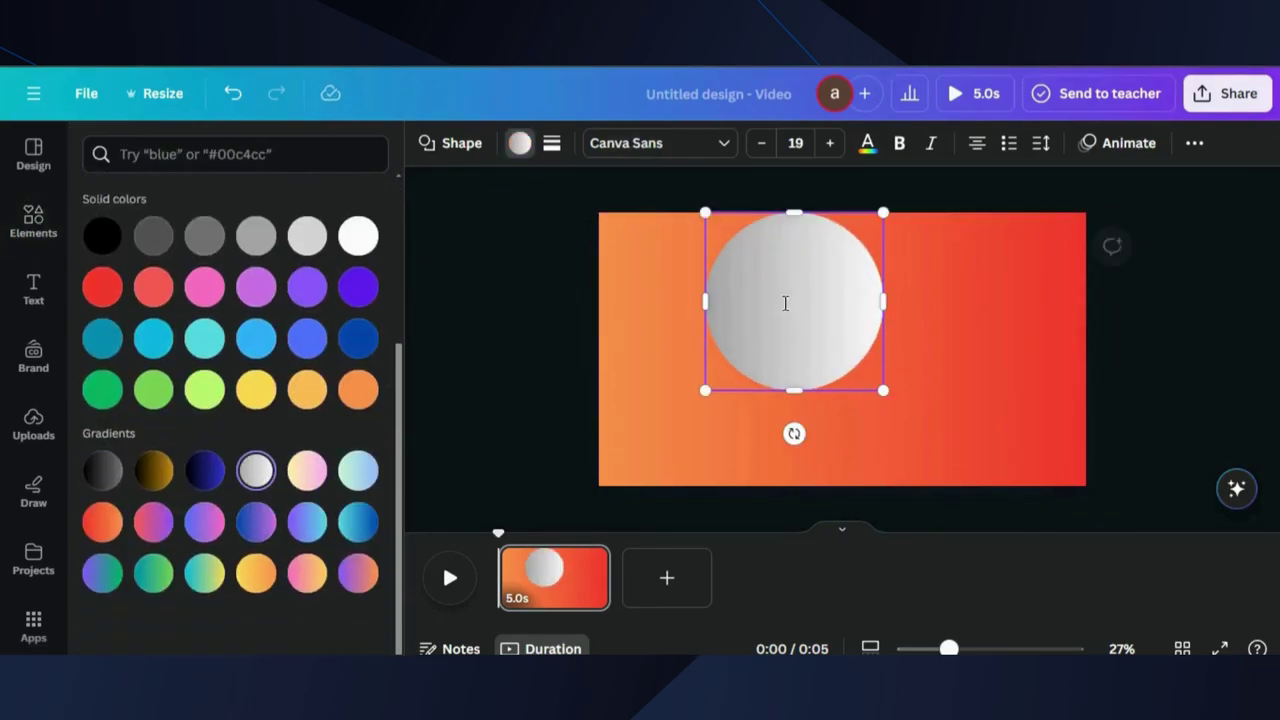
drag(760, 290, 834, 277)
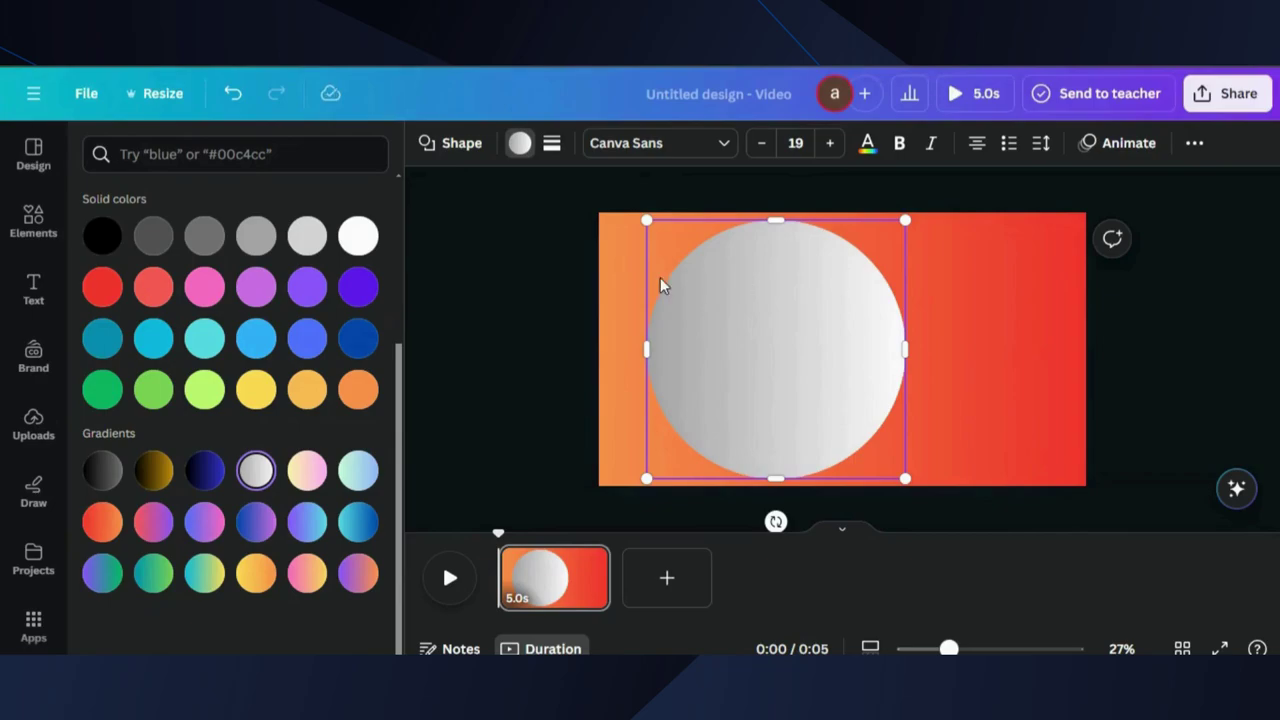
Search the elements for "top view food" and limit the results to photos
click(33, 220)
click(137, 155)
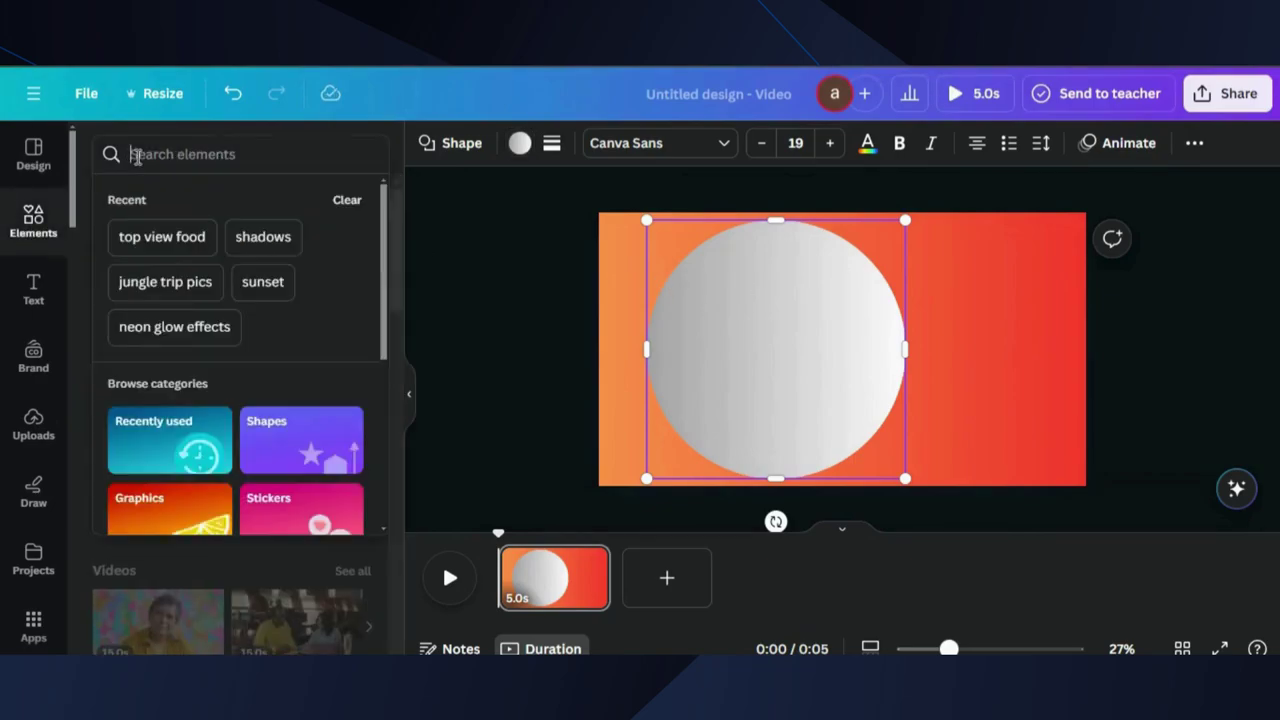
text(top view)
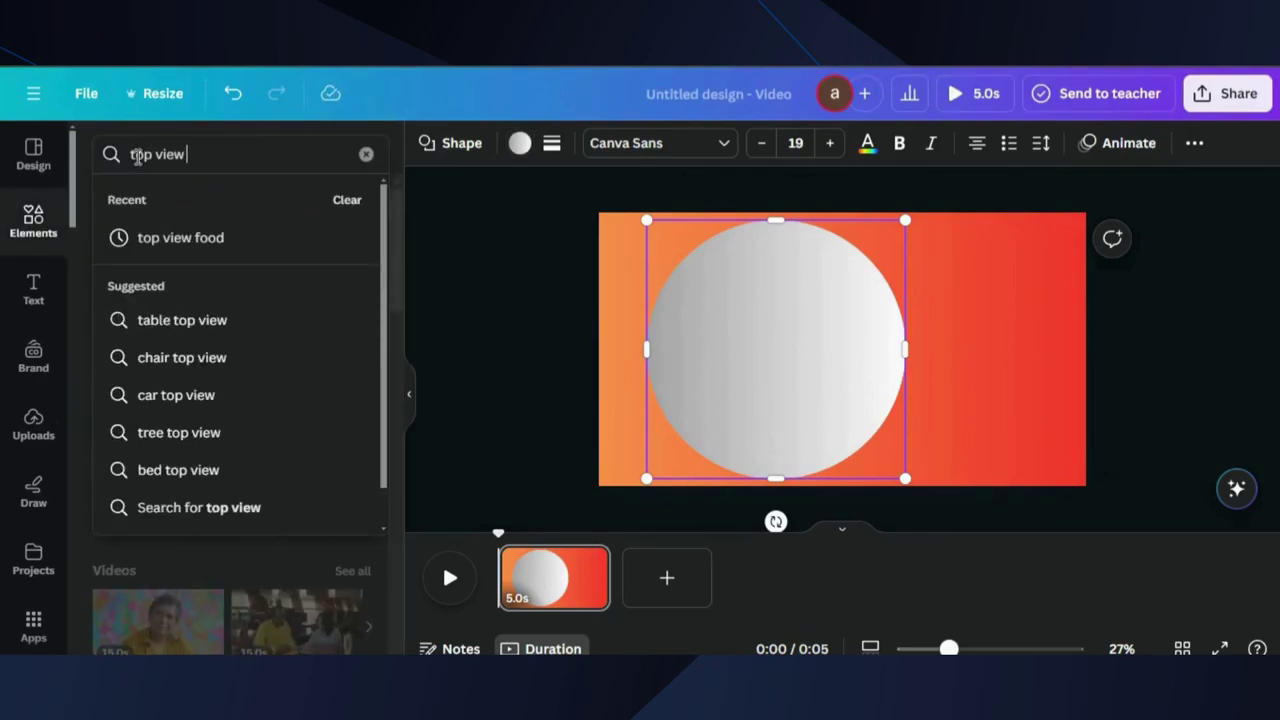
text( food)
key(Return)
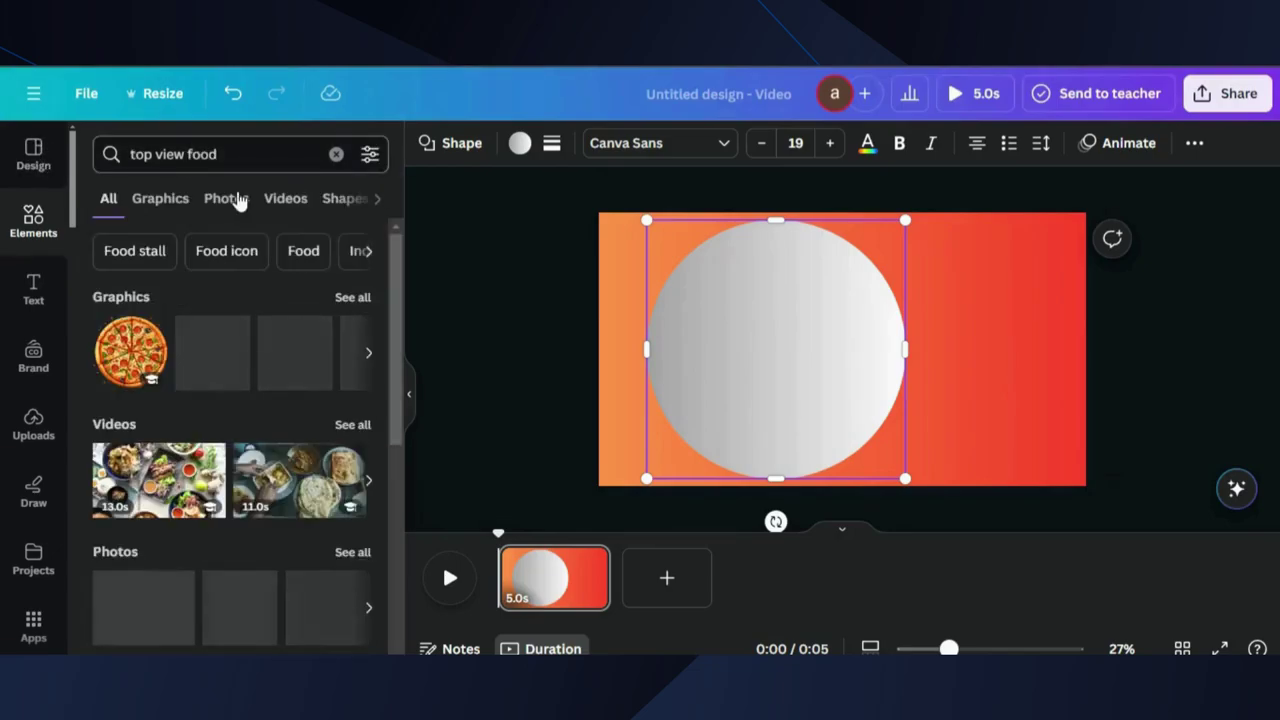
click(230, 199)
Add top-view food photos to the page, including the chicken soup bowl, the meatball skillet and the roast chicken pan
click(315, 338)
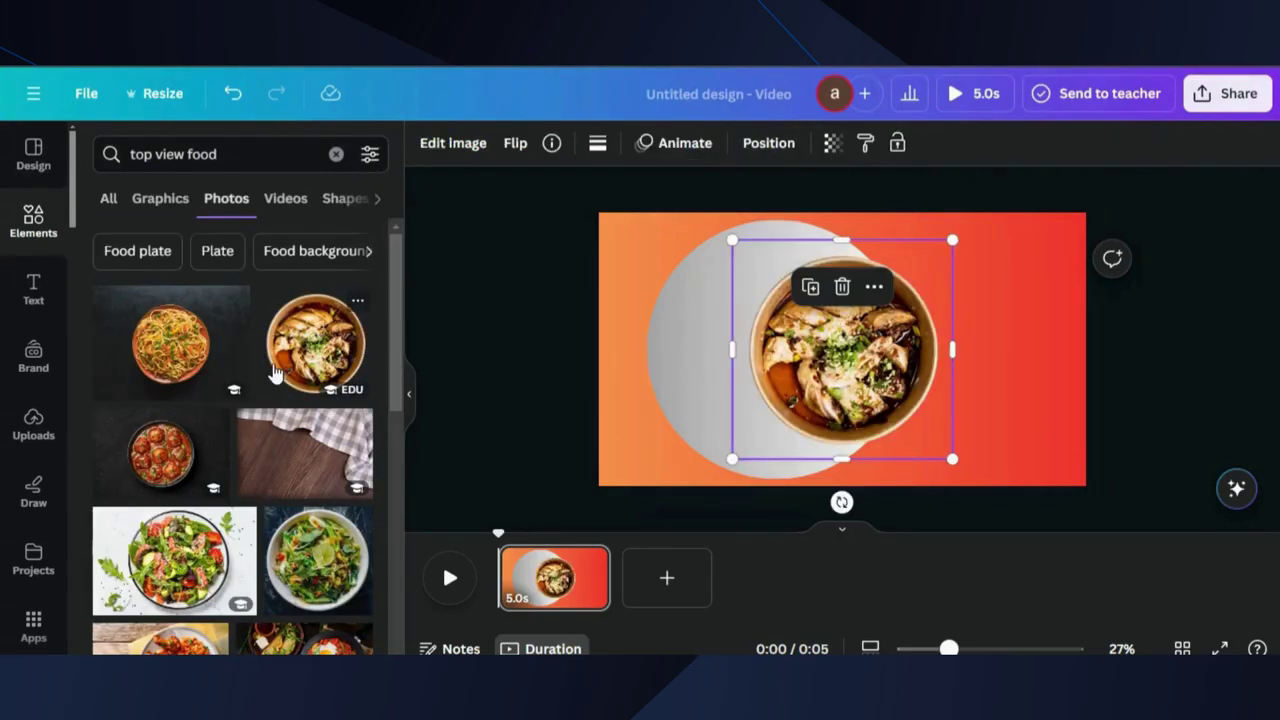
click(168, 470)
scroll(245, 532, down, 3)
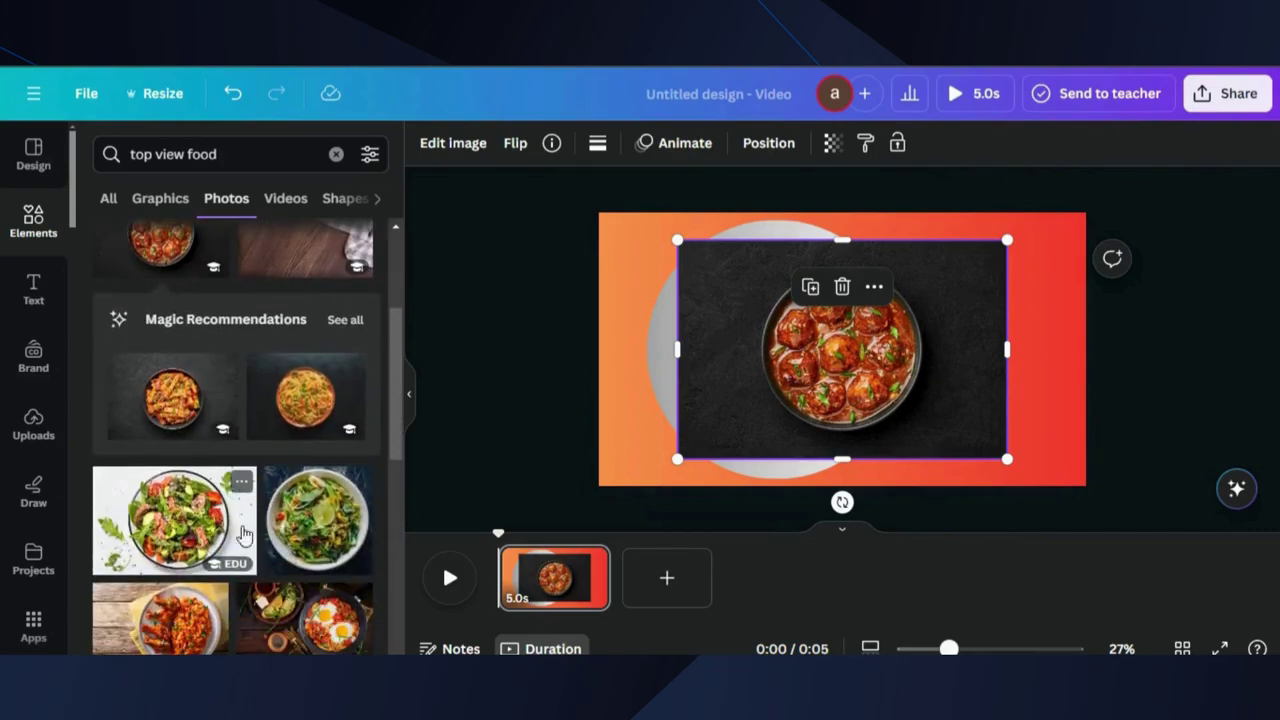
scroll(232, 537, up, 3)
click(232, 530)
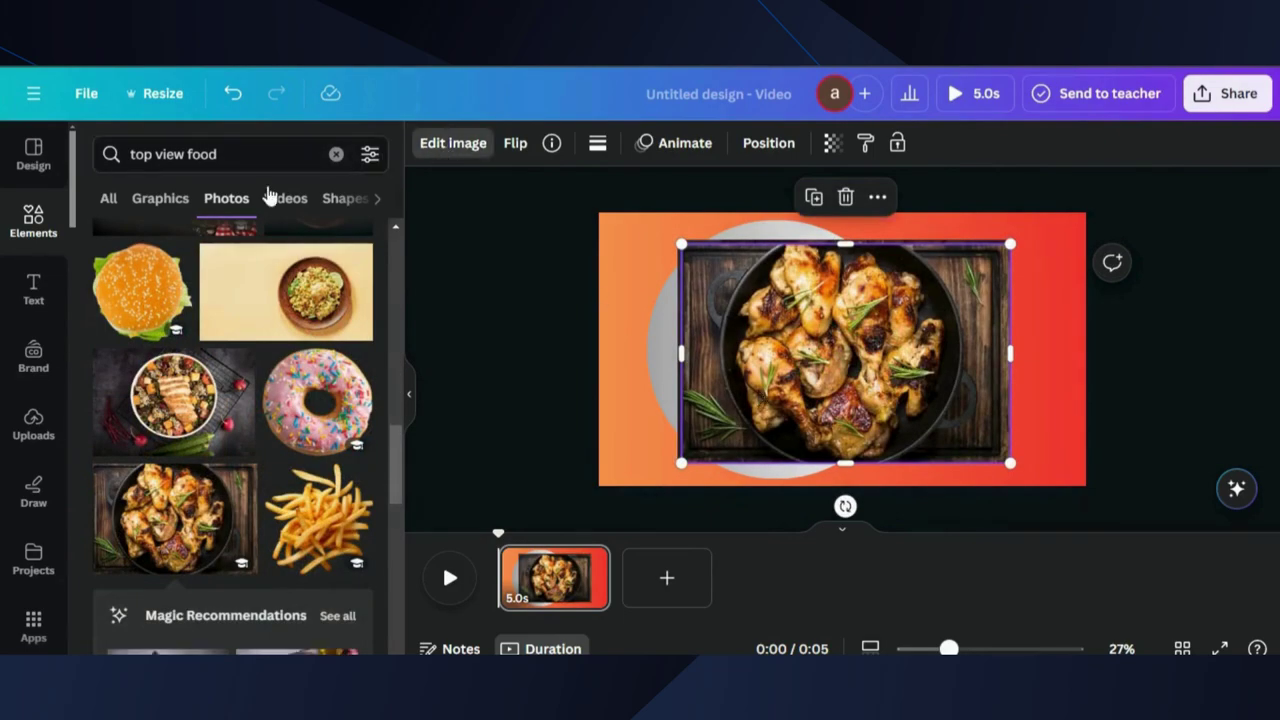
Remove the background of the roast chicken photo, shrink it and move it toward the page's right edge
click(452, 143)
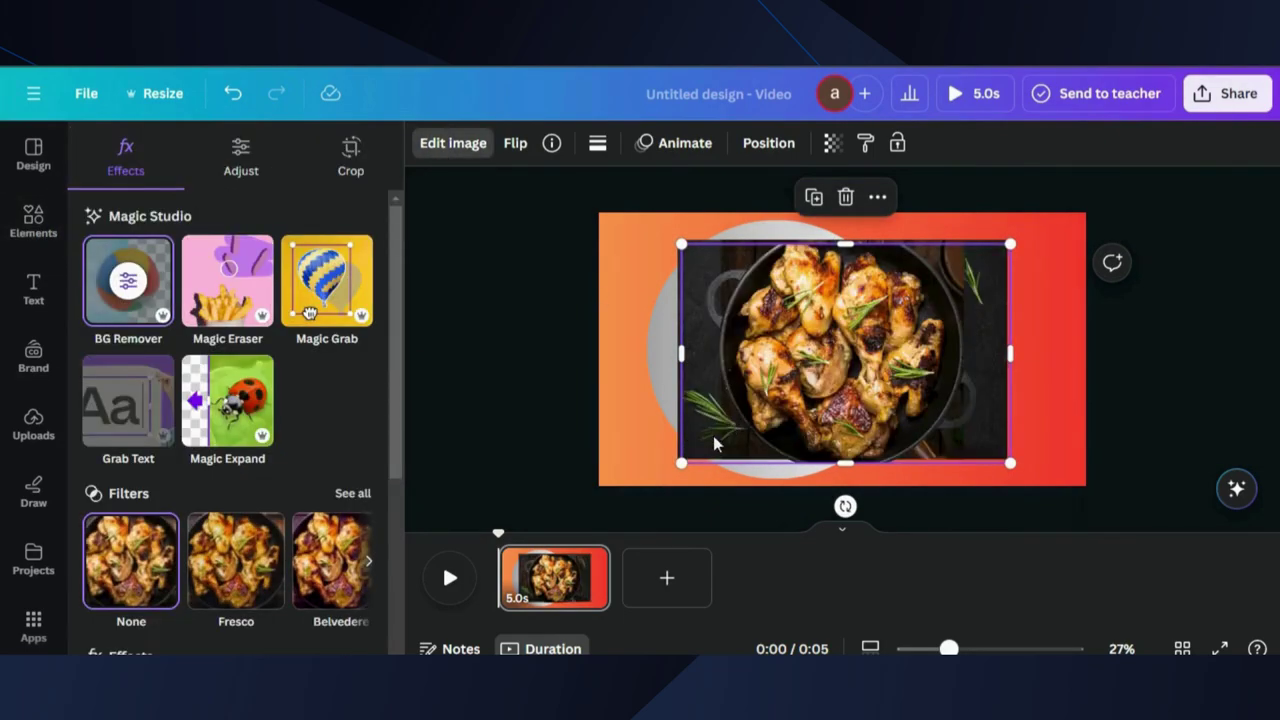
drag(681, 463, 771, 400)
drag(880, 330, 982, 358)
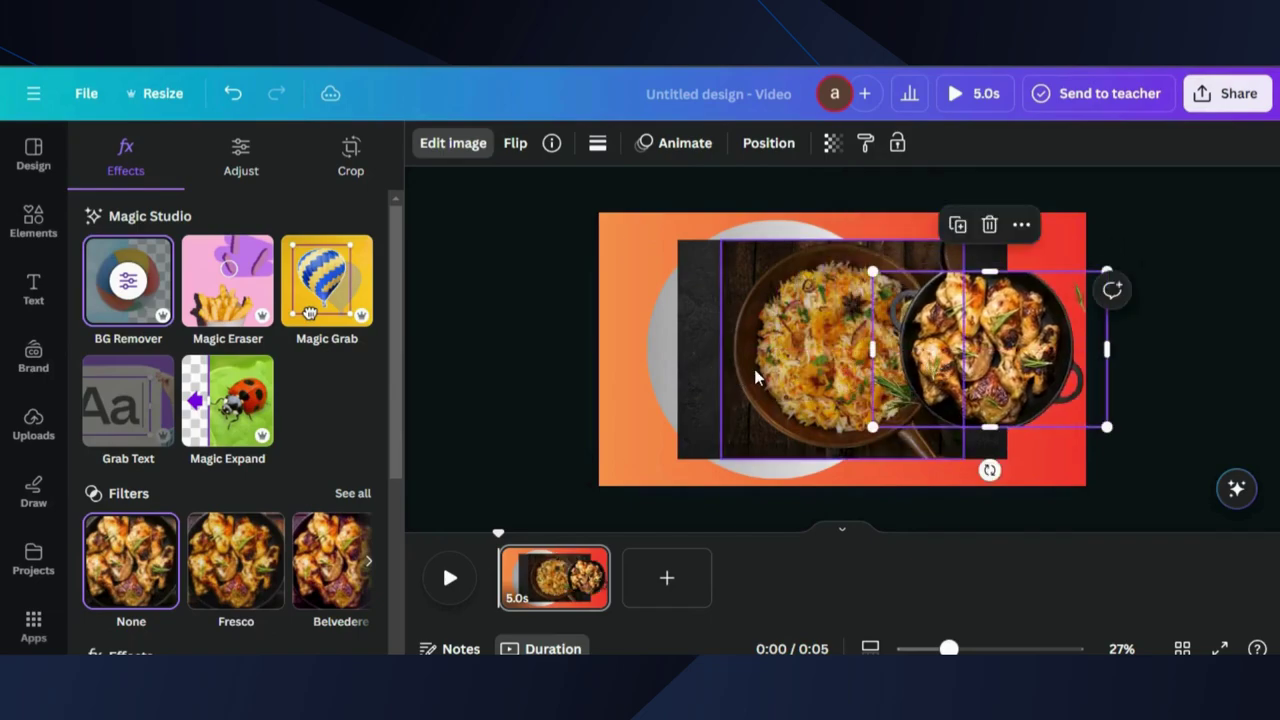
Shrink the rice dish photo, move it to the left side of the page and remove its background
click(754, 369)
drag(738, 410, 666, 381)
click(137, 283)
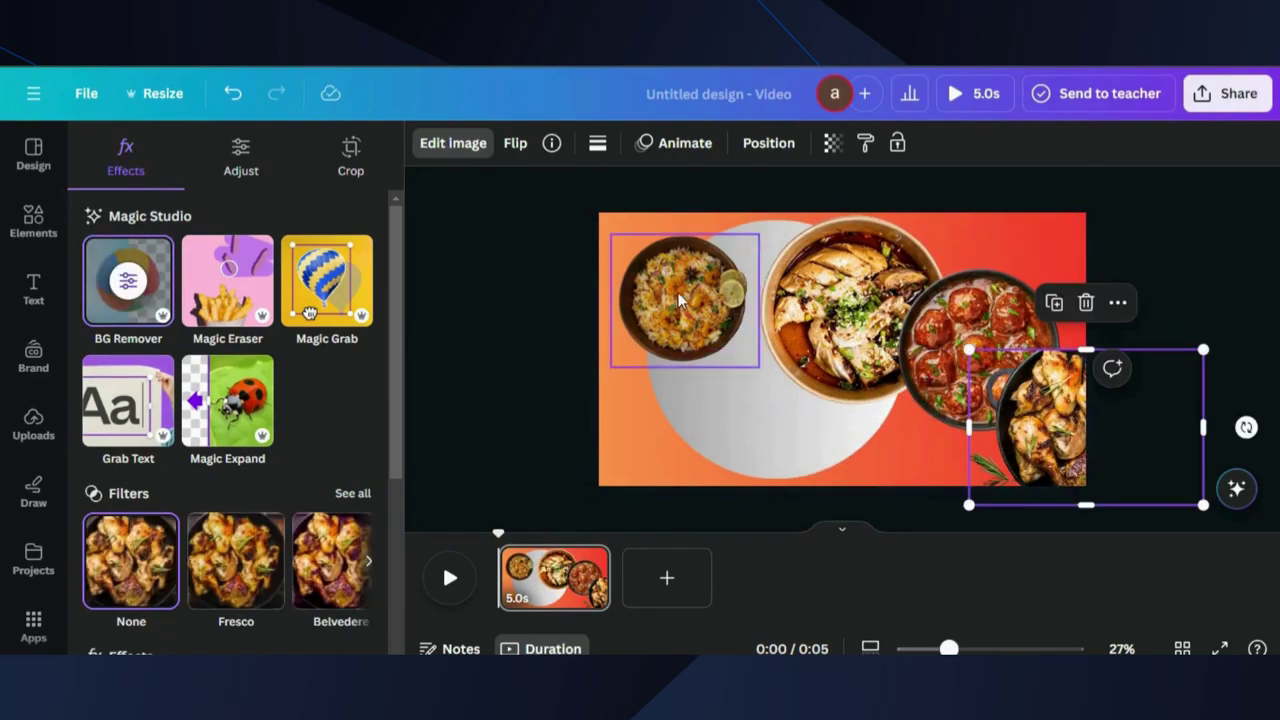
Place the rice dish at the circle's left edge, and shrink the soup bowl and place it at the circle's top edge
drag(673, 288, 655, 340)
key(ctrl+alt+c)
drag(840, 322, 789, 330)
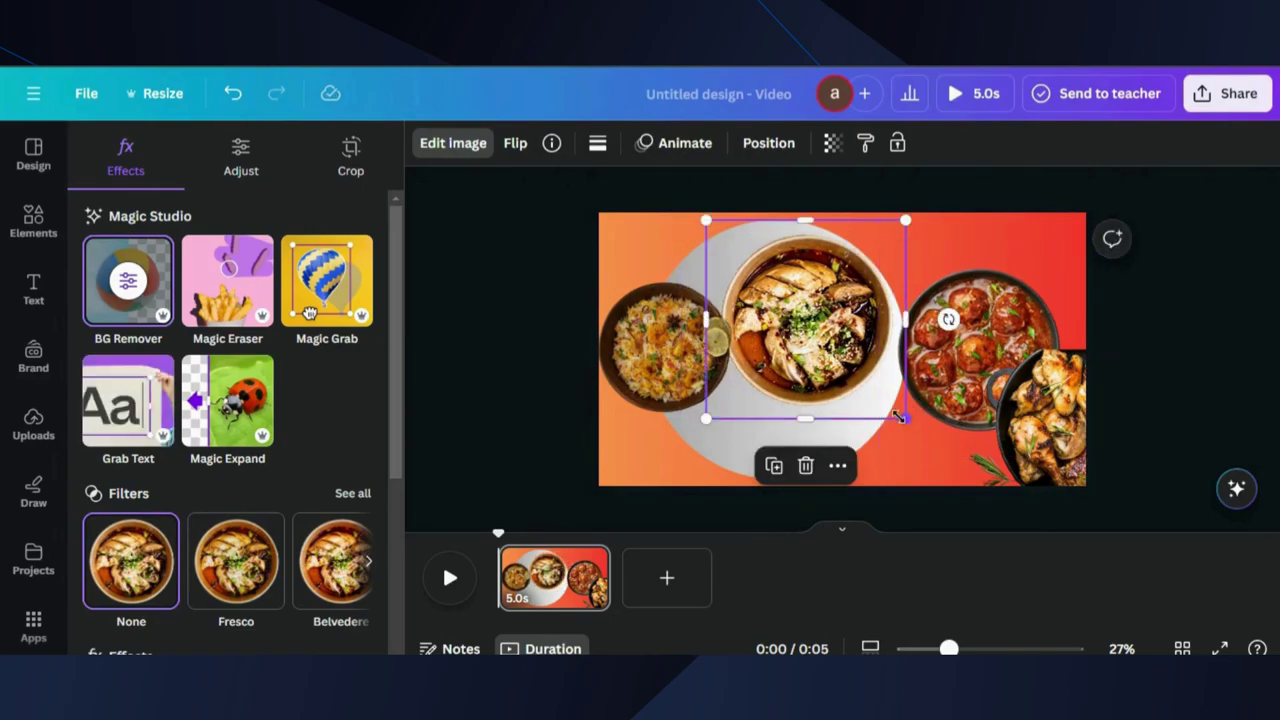
drag(899, 417, 862, 372)
drag(785, 290, 772, 252)
Shrink the meatball dish and place it on the circle's right edge, then move the roast chicken to the circle's bottom edge
click(938, 292)
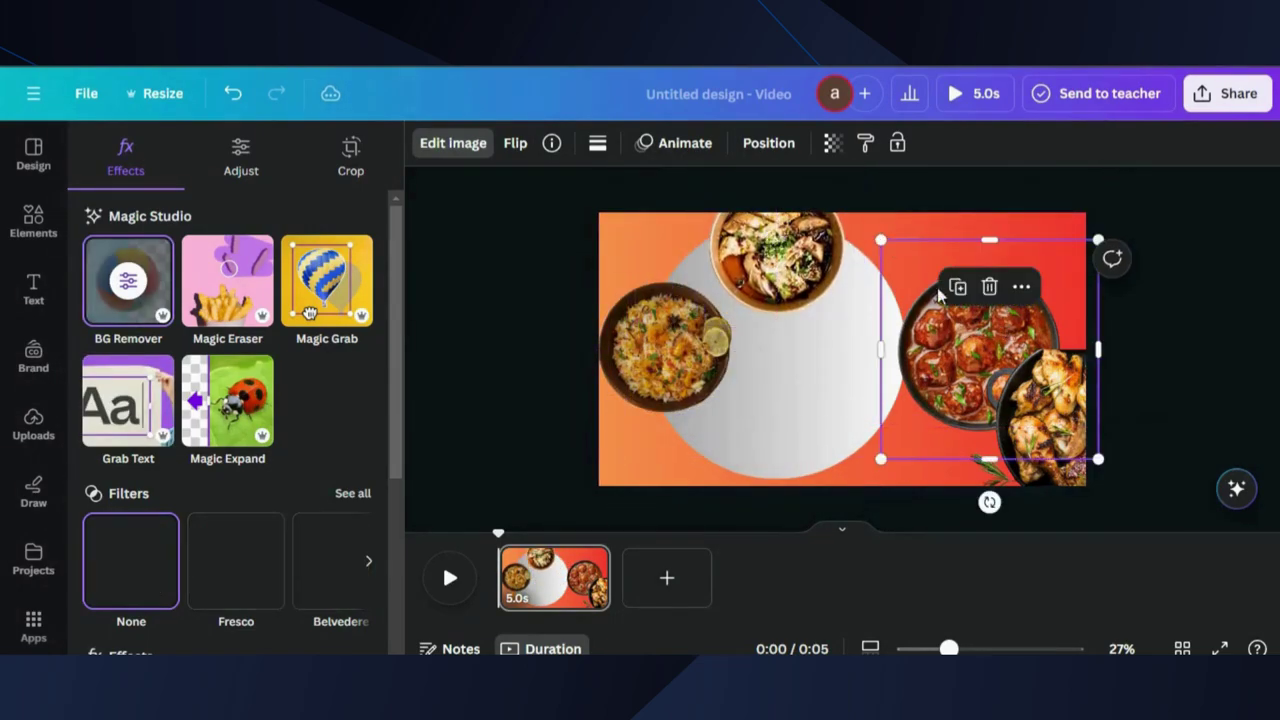
drag(880, 240, 925, 279)
drag(938, 366, 839, 345)
drag(1040, 420, 790, 446)
Group the circle with all four dishes and move the group partly off the page's left edge
click(1044, 240)
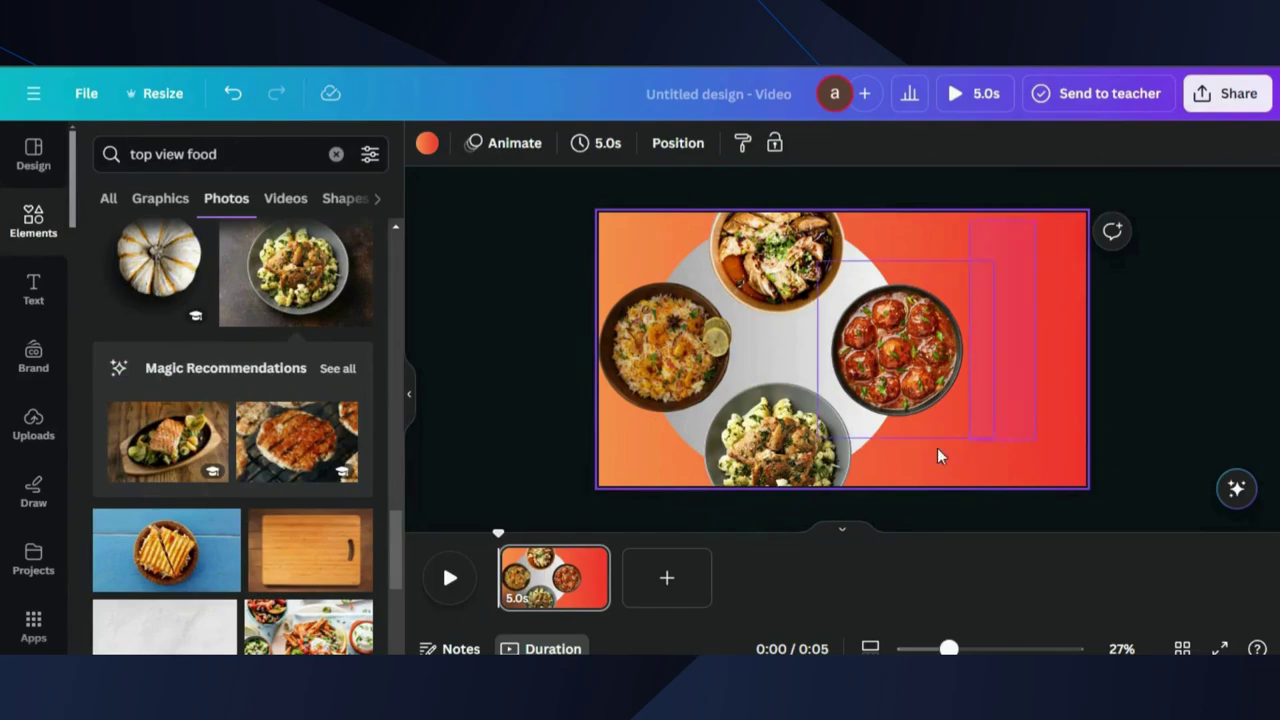
key(ctrl+a)
click(743, 211)
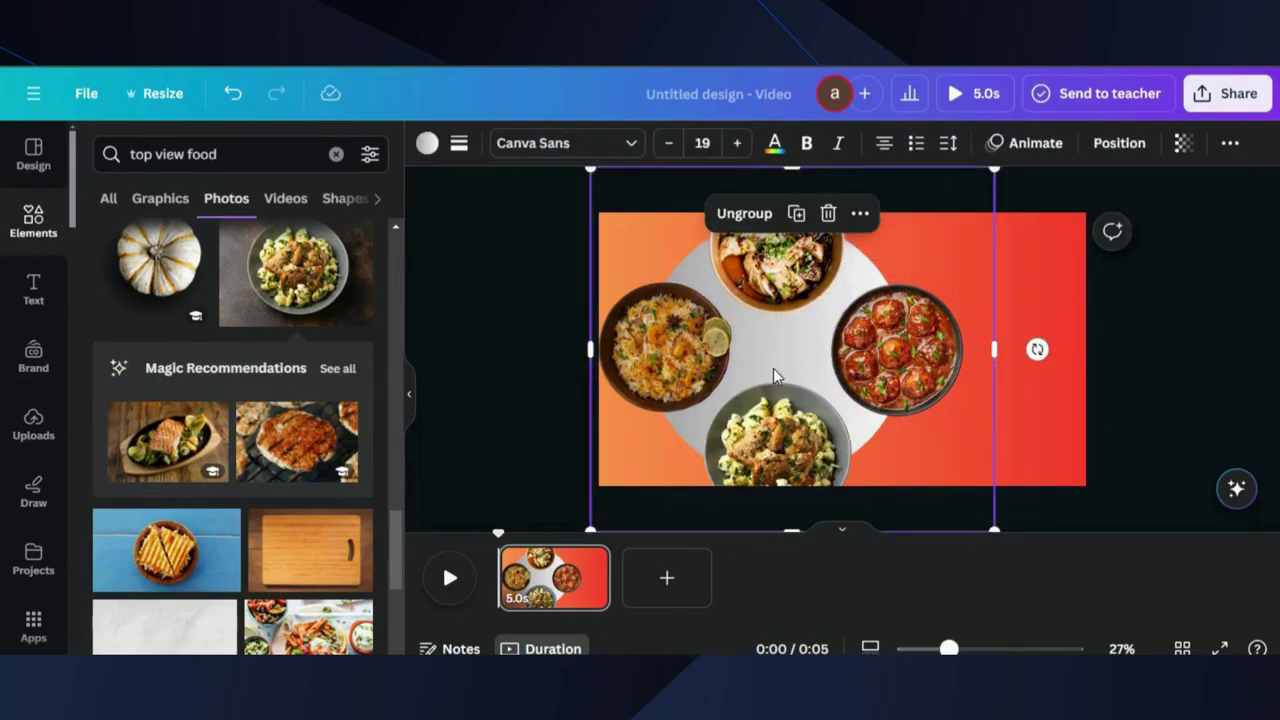
drag(771, 374, 566, 358)
Duplicate the page with the grouped dishes
click(580, 572)
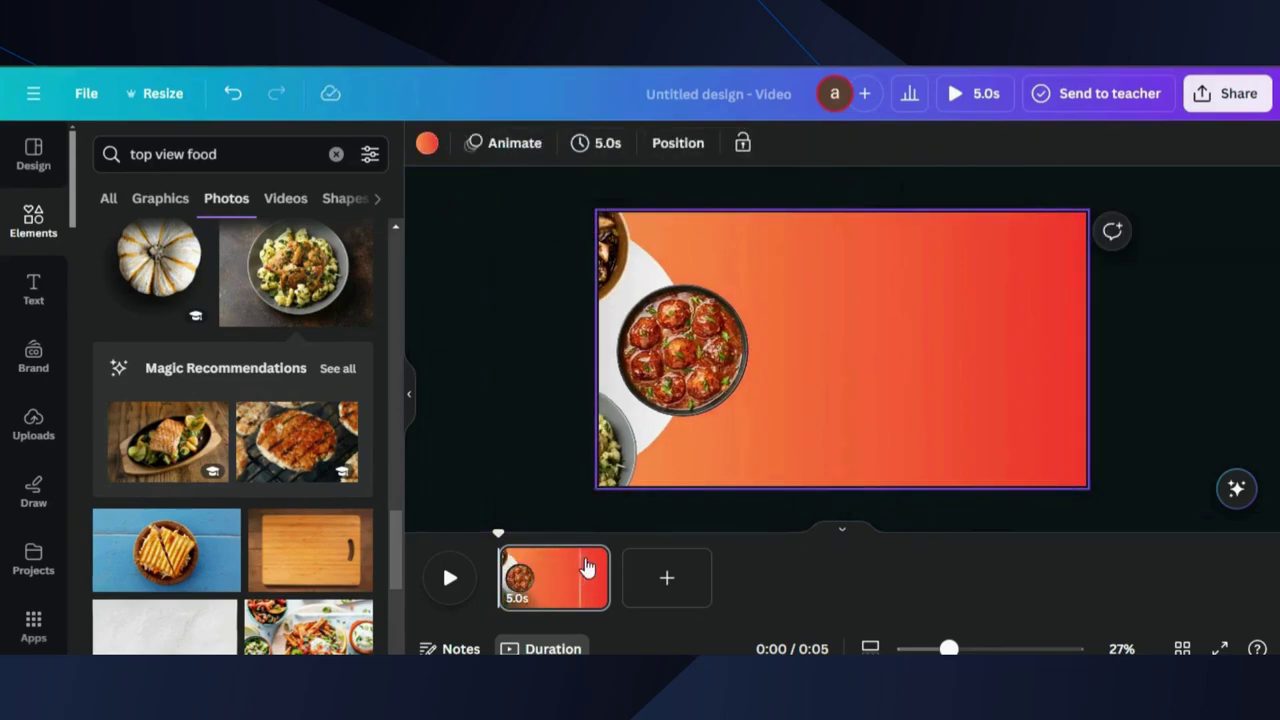
click(590, 560)
click(669, 202)
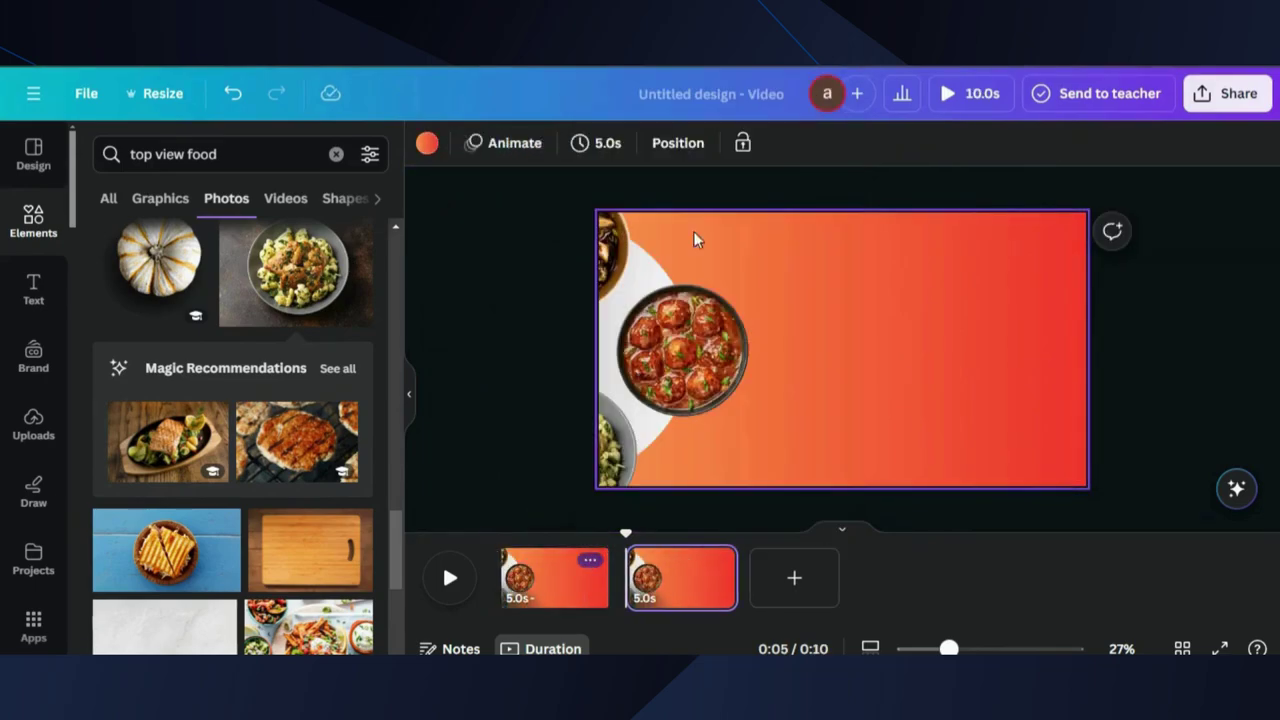
Rotate the dish group on the second page so the roast chicken dish sits on the page, and duplicate that page
click(705, 310)
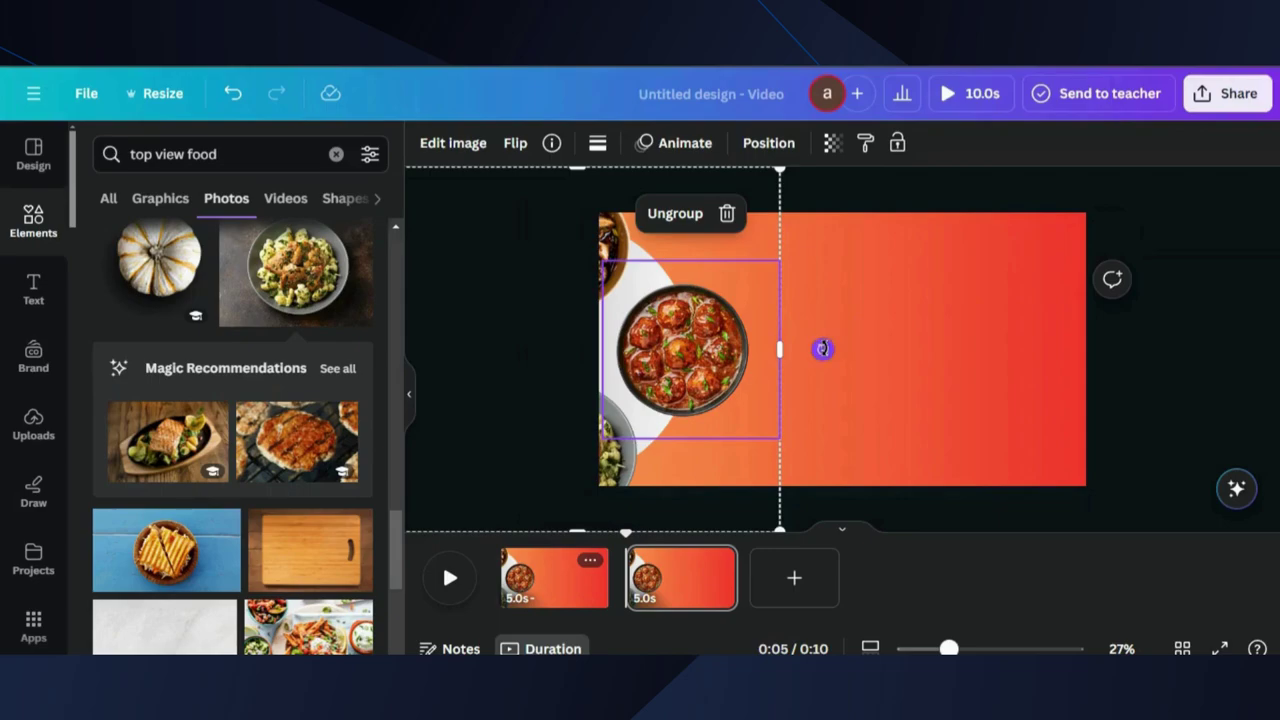
drag(822, 349, 570, 200)
click(718, 565)
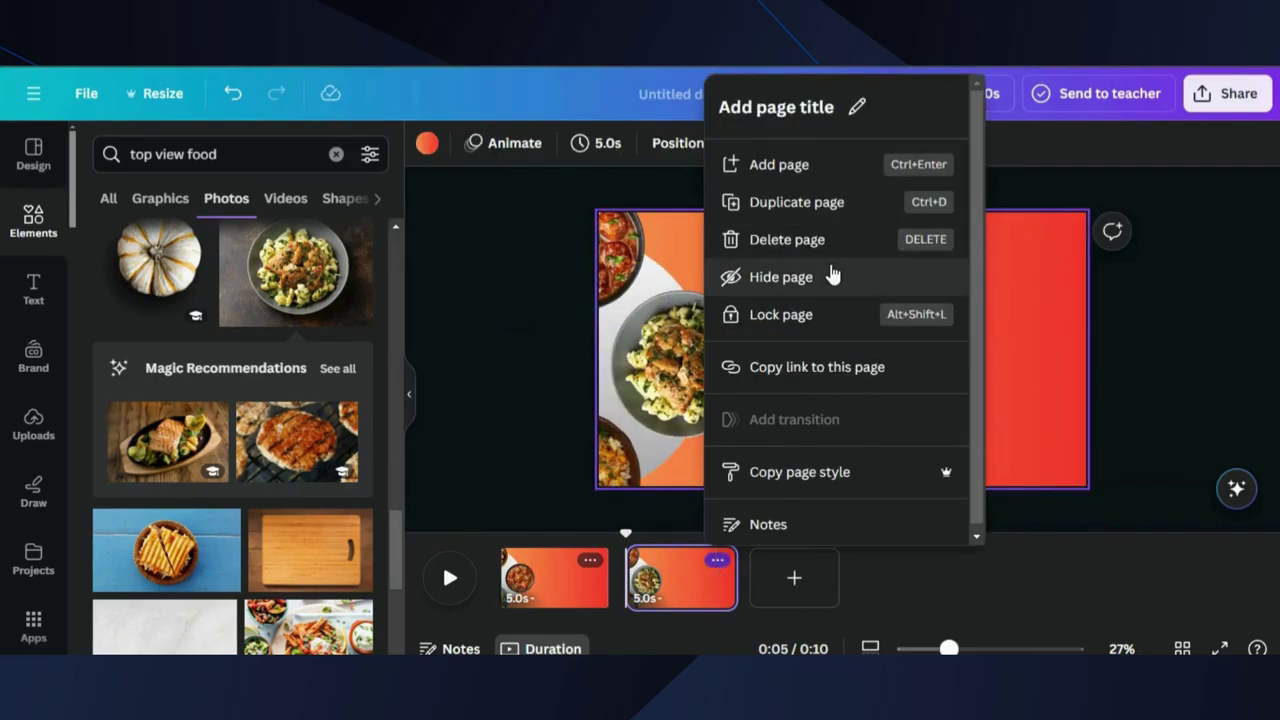
click(780, 201)
Rotate the dish group on the third page so the rice dish sits on the page, and duplicate that page
click(793, 588)
click(706, 360)
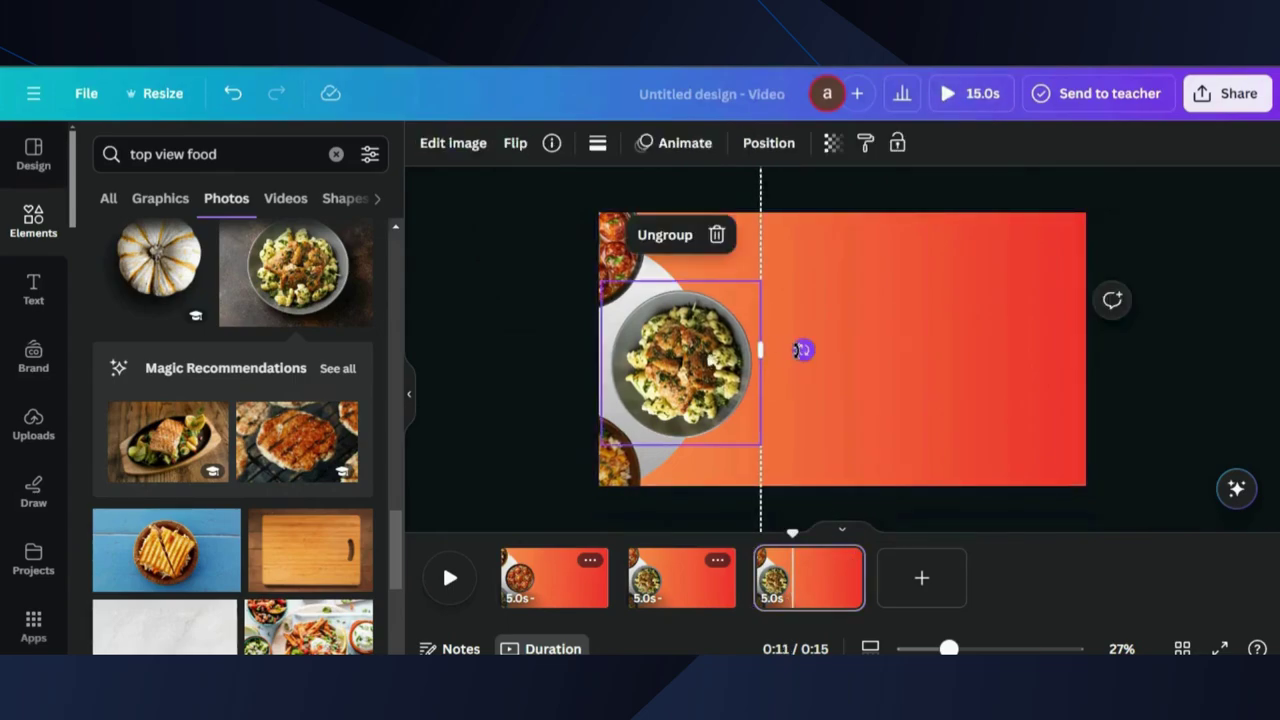
drag(803, 349, 578, 216)
click(843, 580)
click(920, 211)
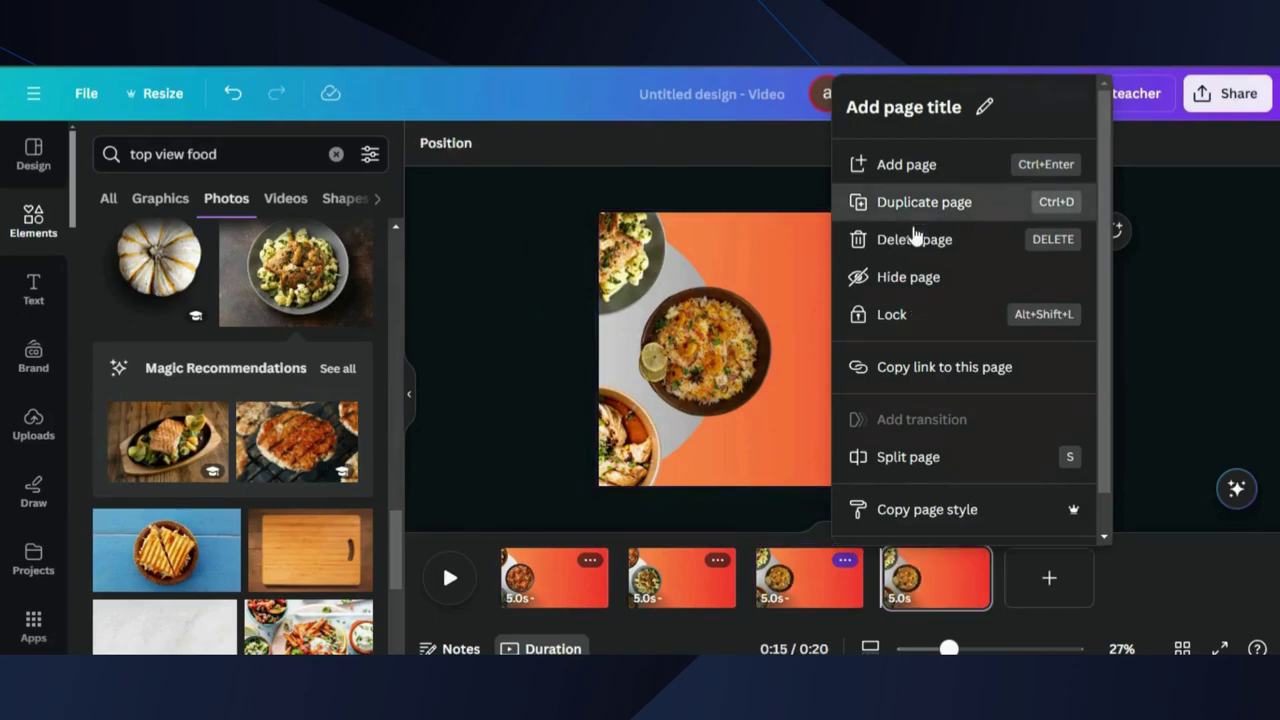
Rotate the dish group on the fourth page so the soup bowl sits on the page
click(917, 580)
click(707, 352)
drag(822, 349, 570, 207)
Add three separate headings reading "Tasty", "and" and "Healty" to the second page
click(679, 578)
click(35, 290)
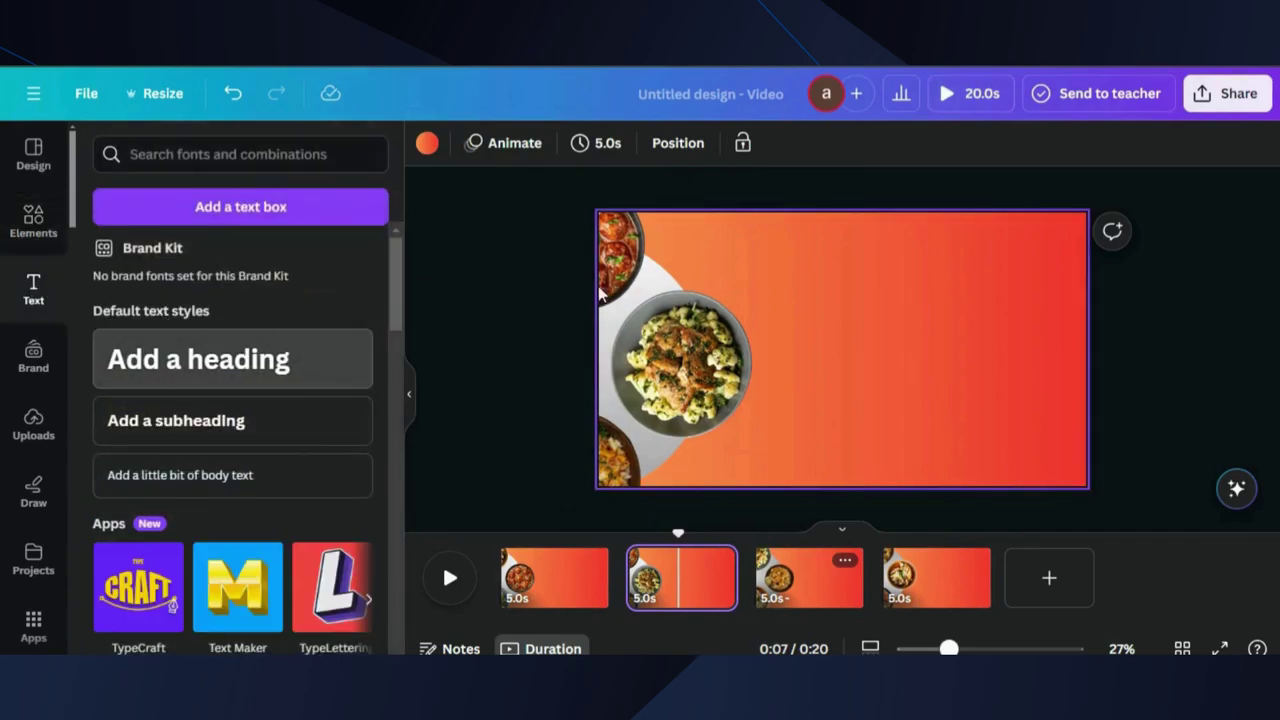
click(149, 360)
text(Tasty)
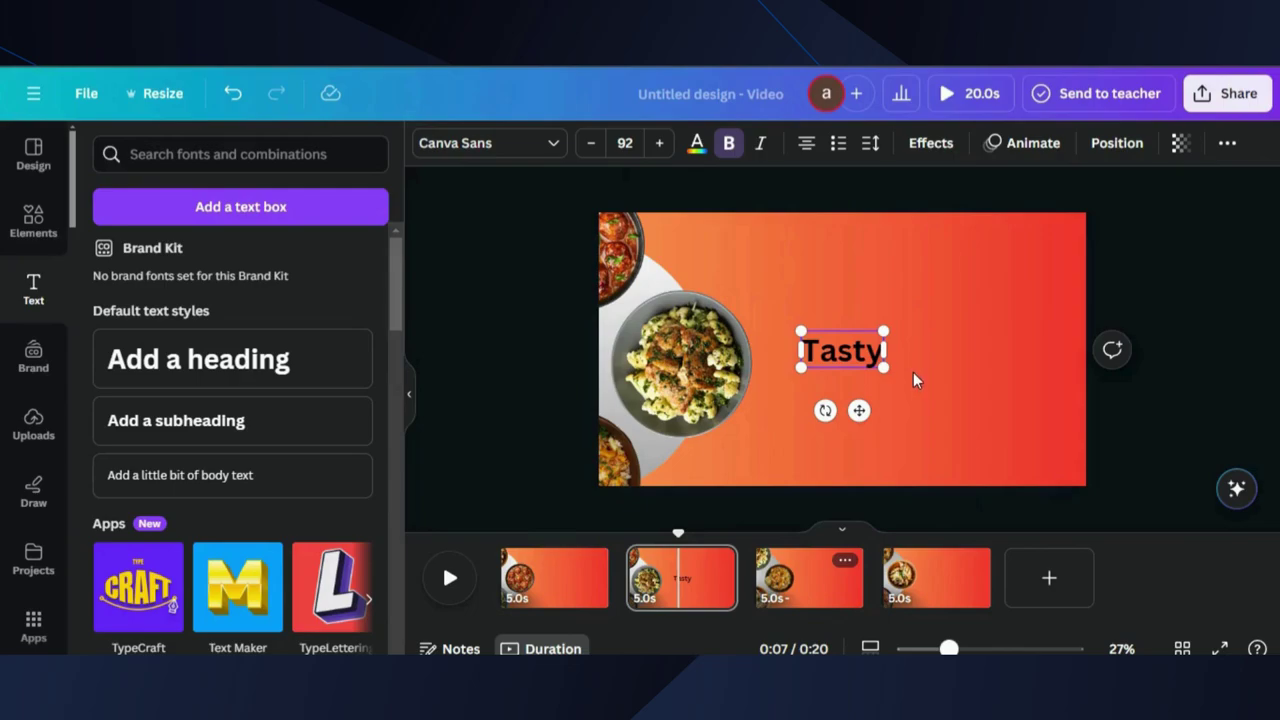
key(Escape)
click(814, 288)
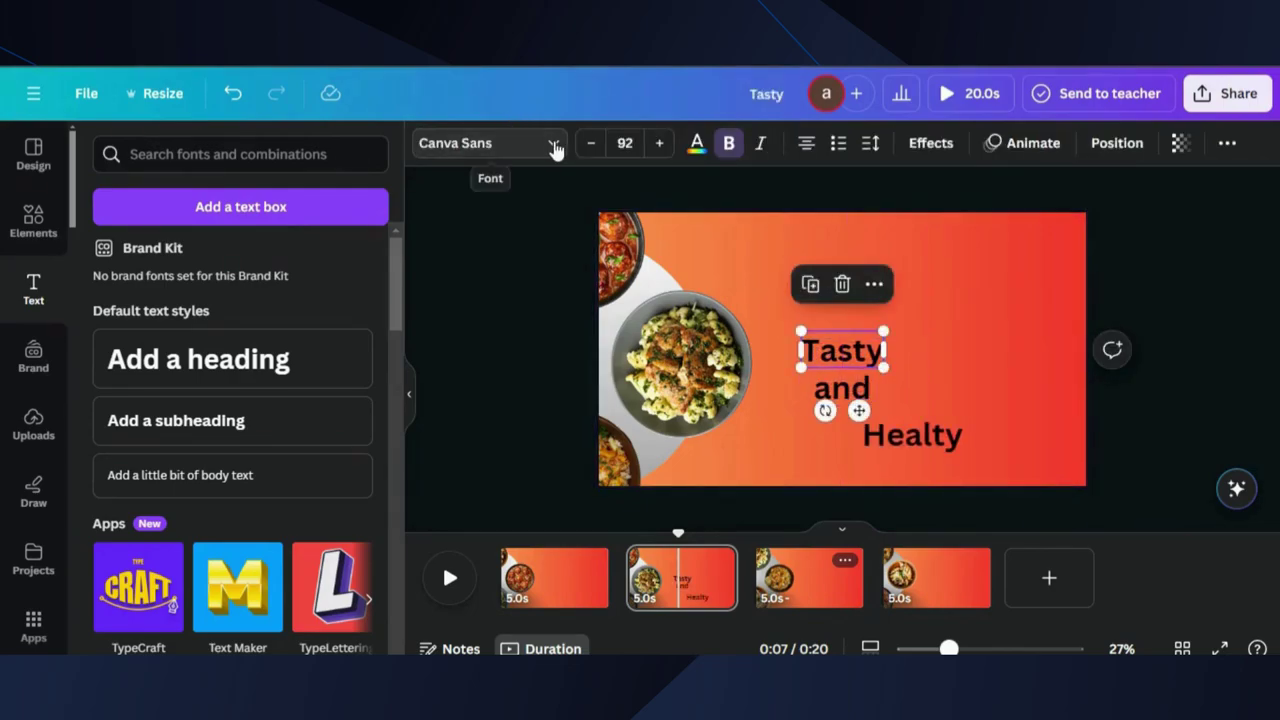
Set the "Tasty" heading in the TAN Jambore font and switch it to uppercase
click(488, 143)
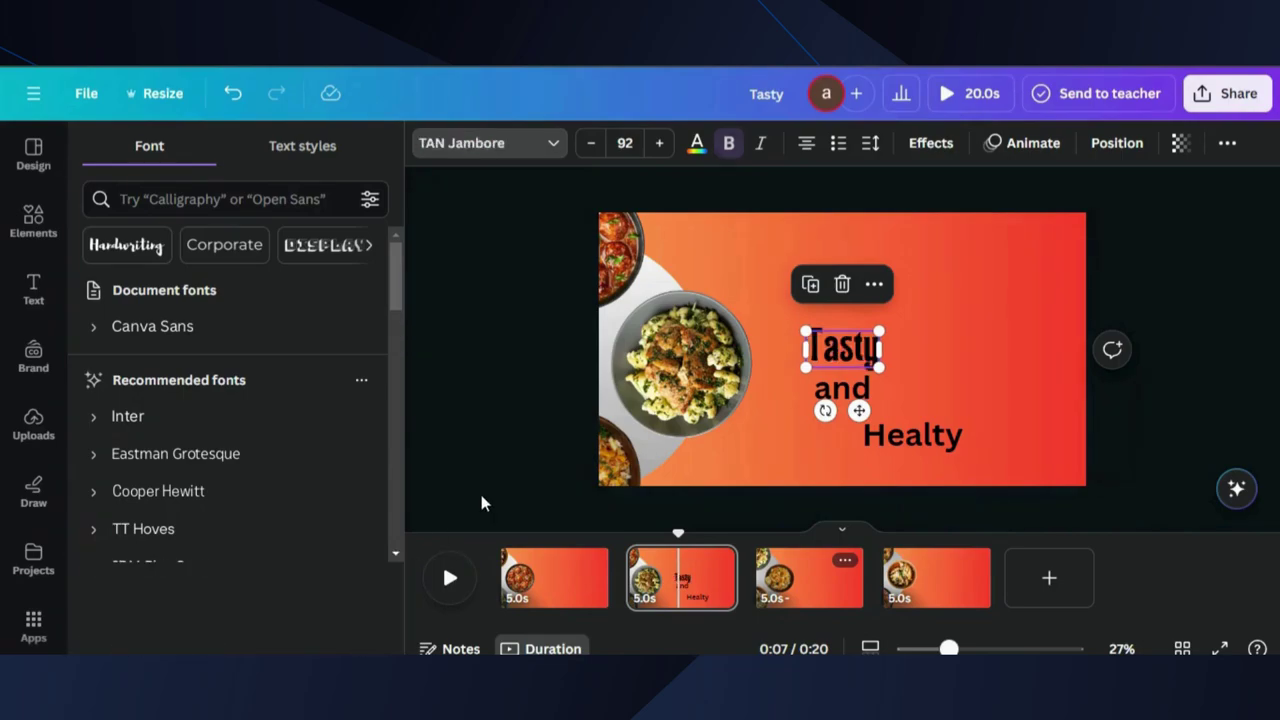
click(1224, 145)
click(1139, 188)
click(1180, 145)
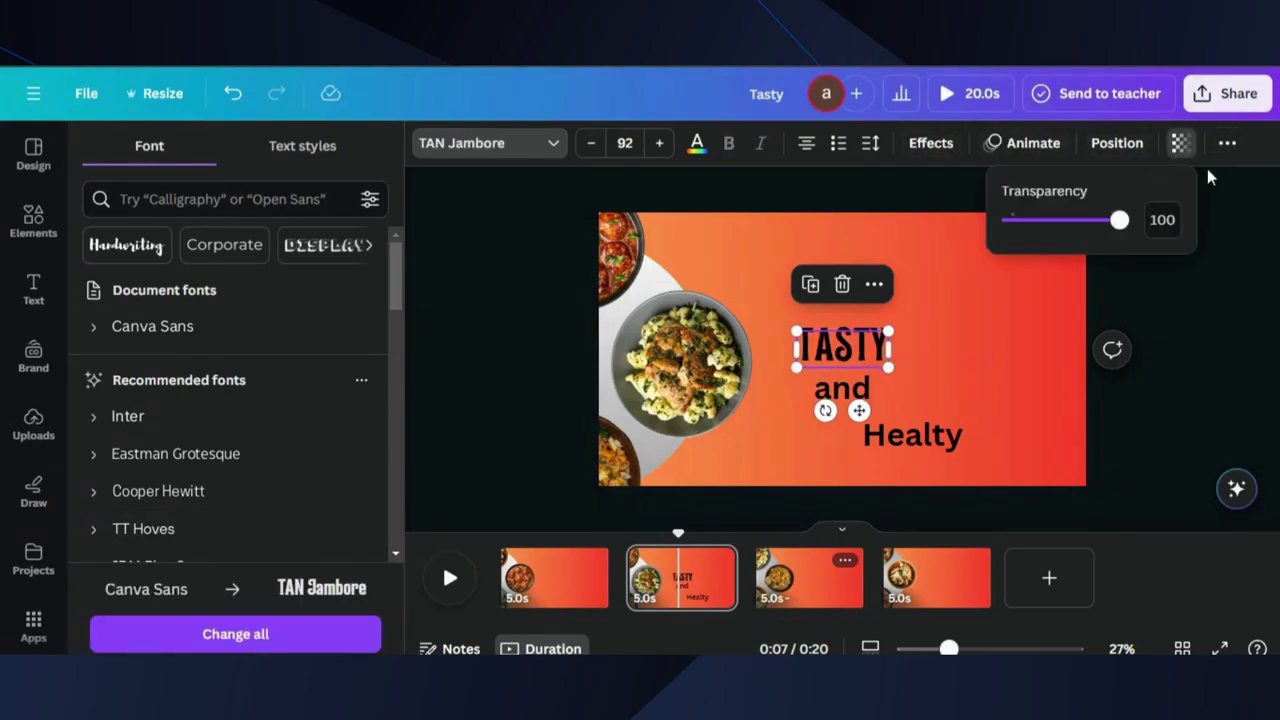
Copy the TASTY heading's style onto the "and" and "Healty" headings
click(1227, 143)
click(1184, 188)
click(855, 393)
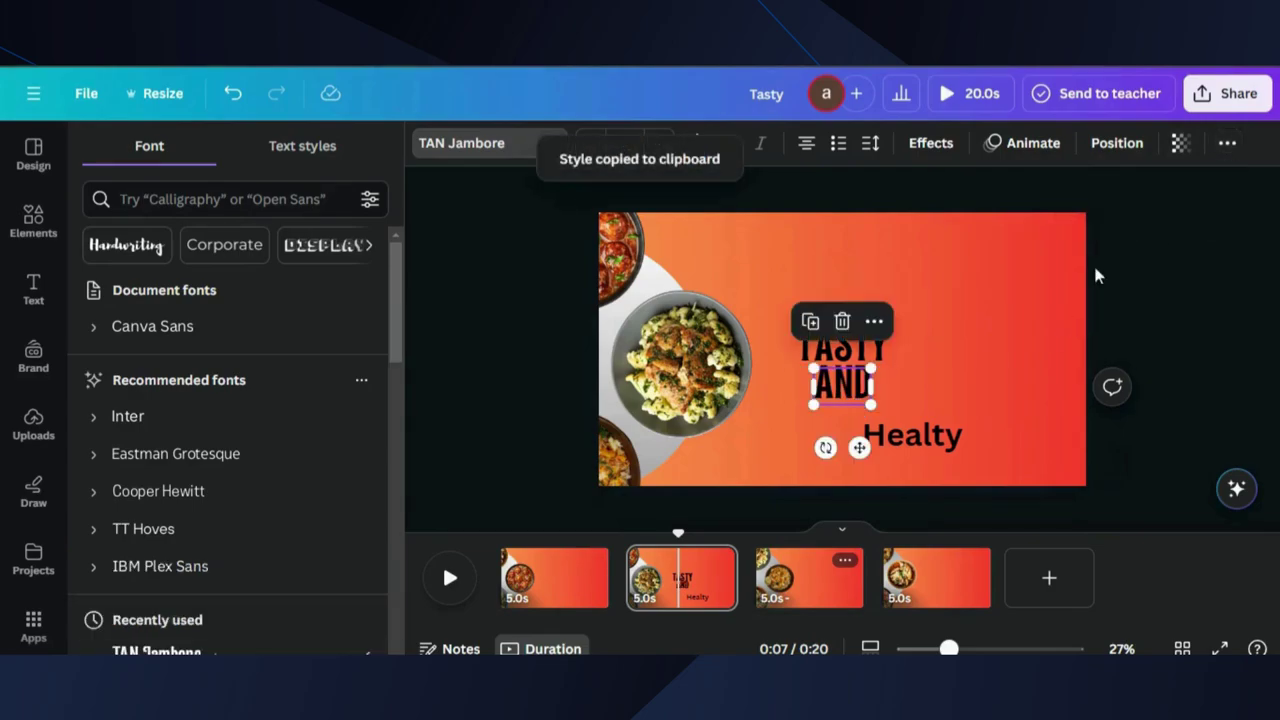
click(1184, 188)
click(912, 434)
click(1002, 338)
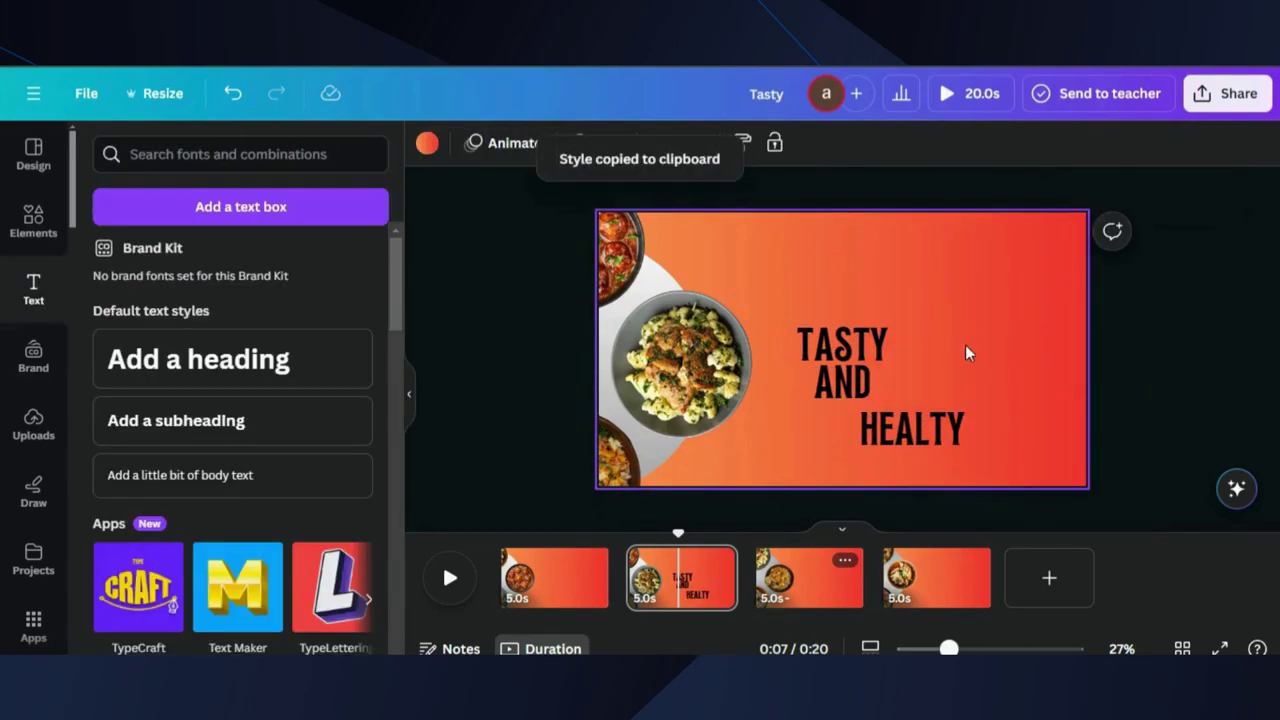
Enlarge and stack the three words on the right half of the page, colouring TASTY cream and HEALTY green
click(840, 346)
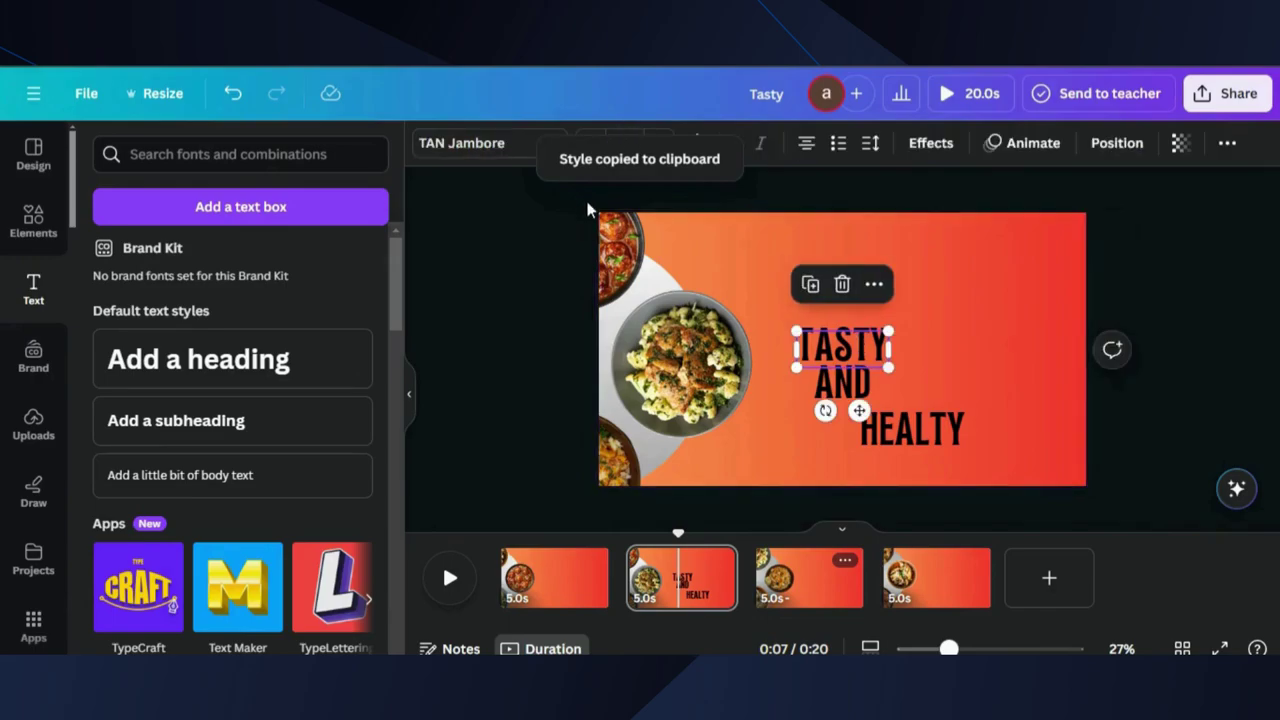
click(700, 143)
click(254, 466)
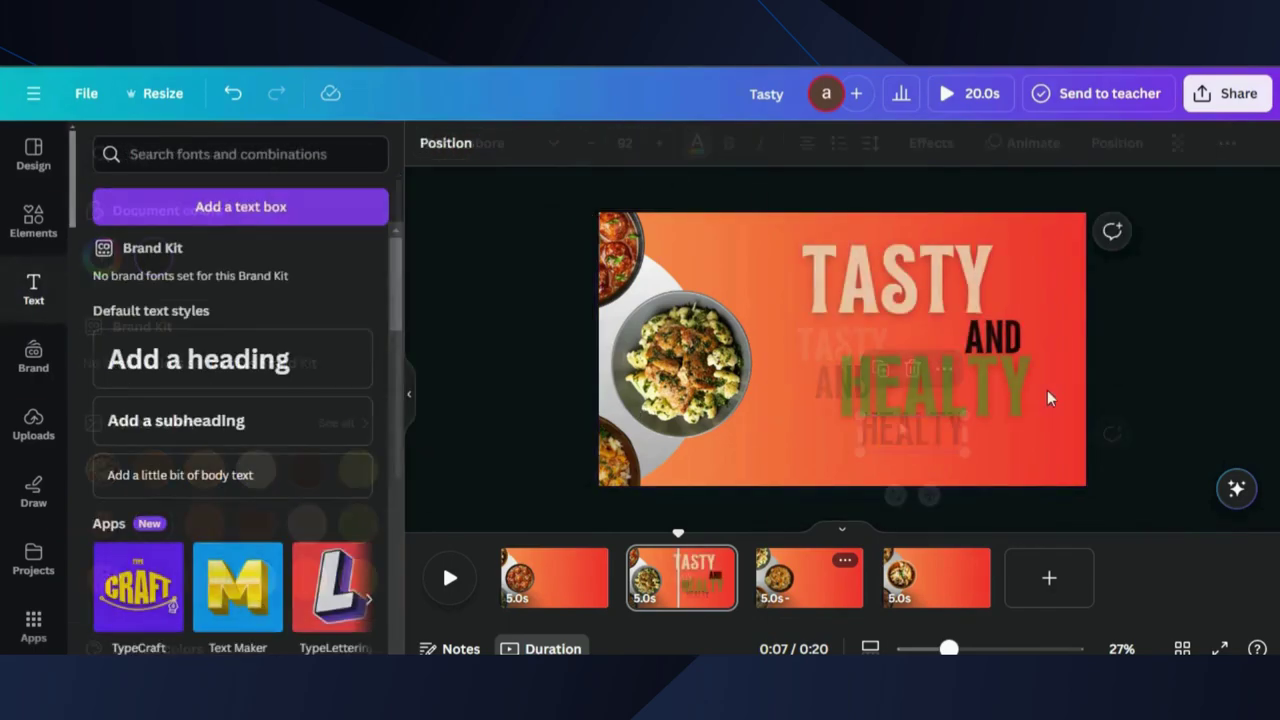
Move the AND and HEALTY texts from the second page to the third page
click(964, 346)
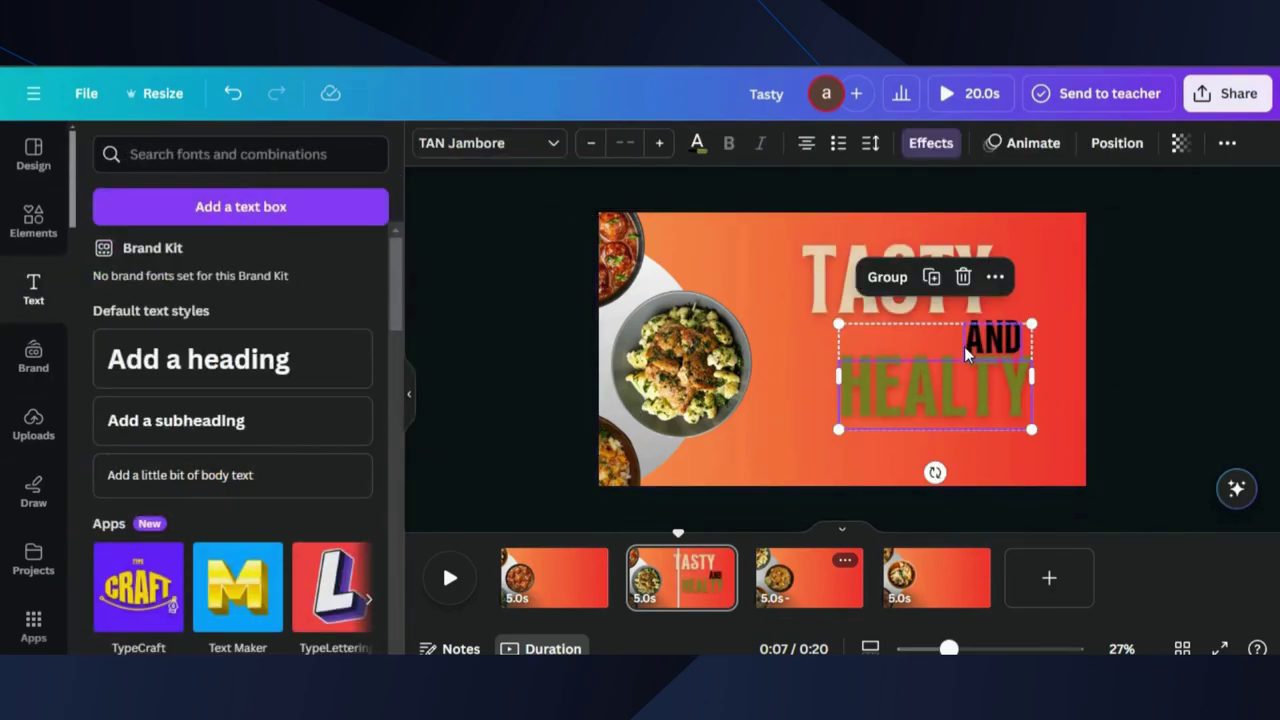
key(Delete)
click(833, 578)
key(ctrl+z)
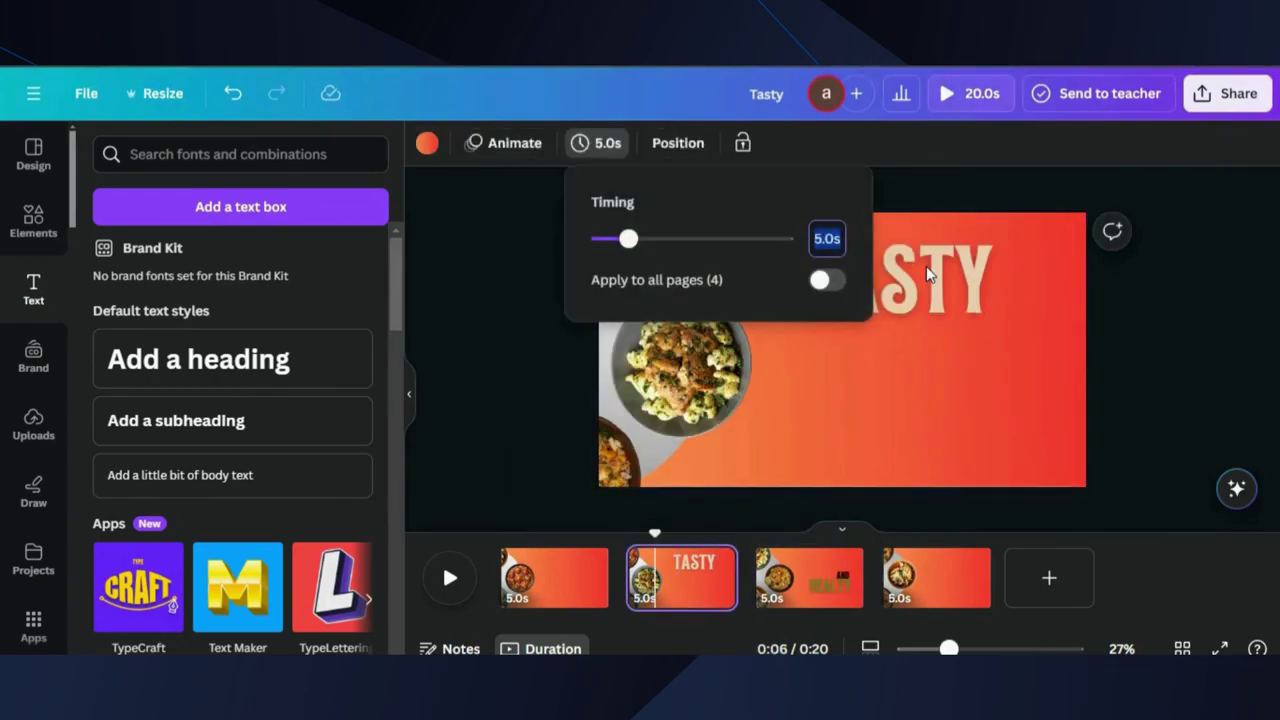
Apply the Shift text animation to TASTY on the second page with the Character writing style and a lower speed
click(926, 266)
click(1023, 143)
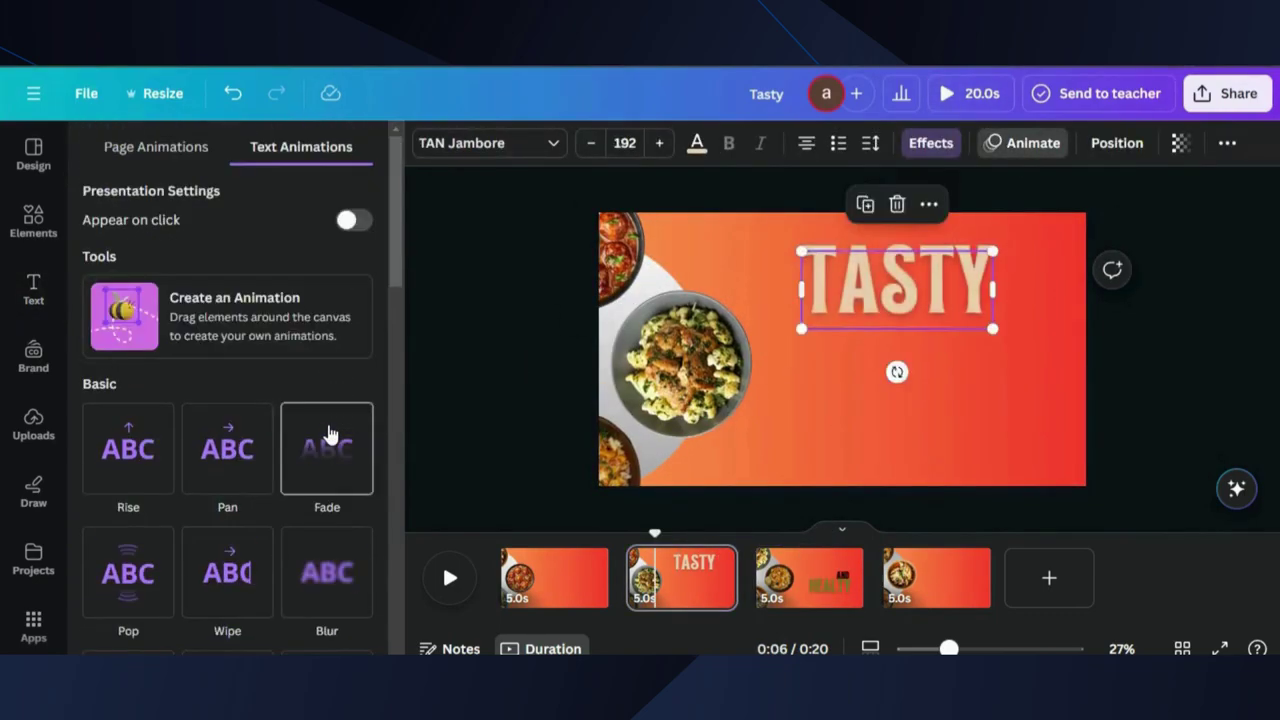
scroll(328, 424, down, 5)
scroll(332, 420, down, 2)
scroll(330, 310, up, 6)
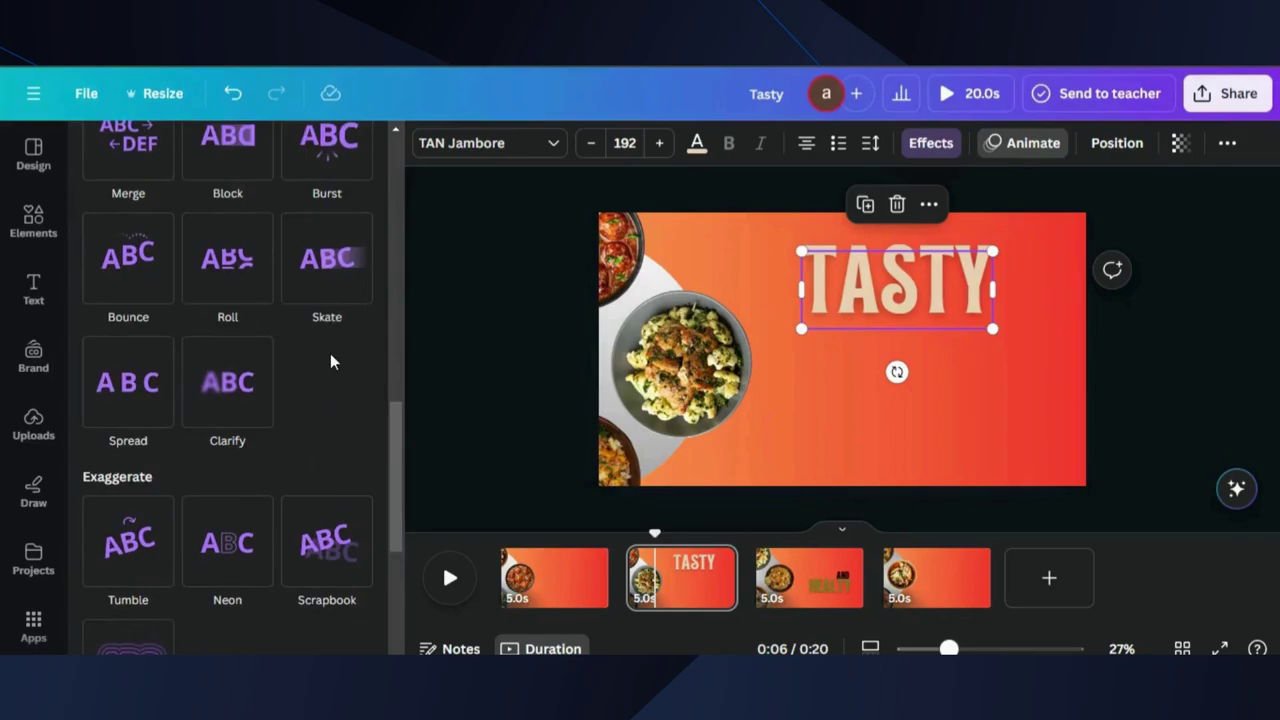
click(326, 408)
scroll(320, 420, down, 3)
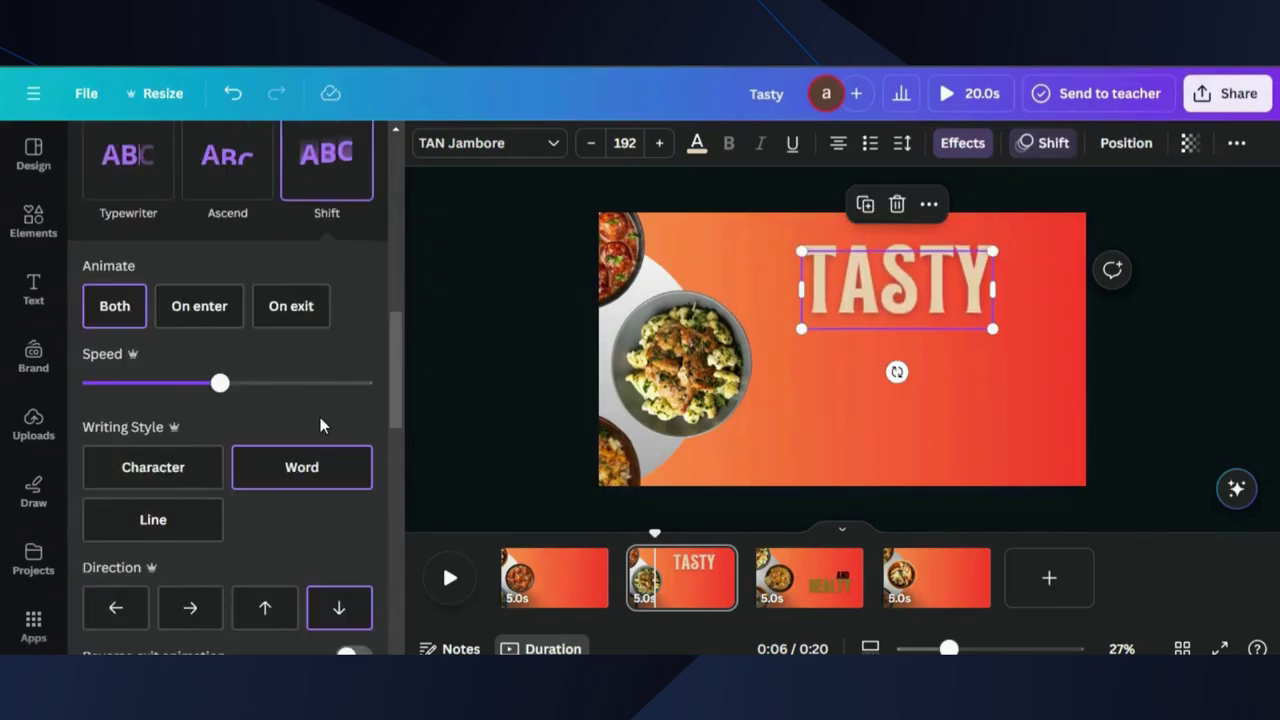
click(171, 465)
drag(220, 383, 132, 386)
click(1017, 429)
Apply the Shift animation to AND and HEALTY on the third page with a lower speed and an upward direction
click(797, 586)
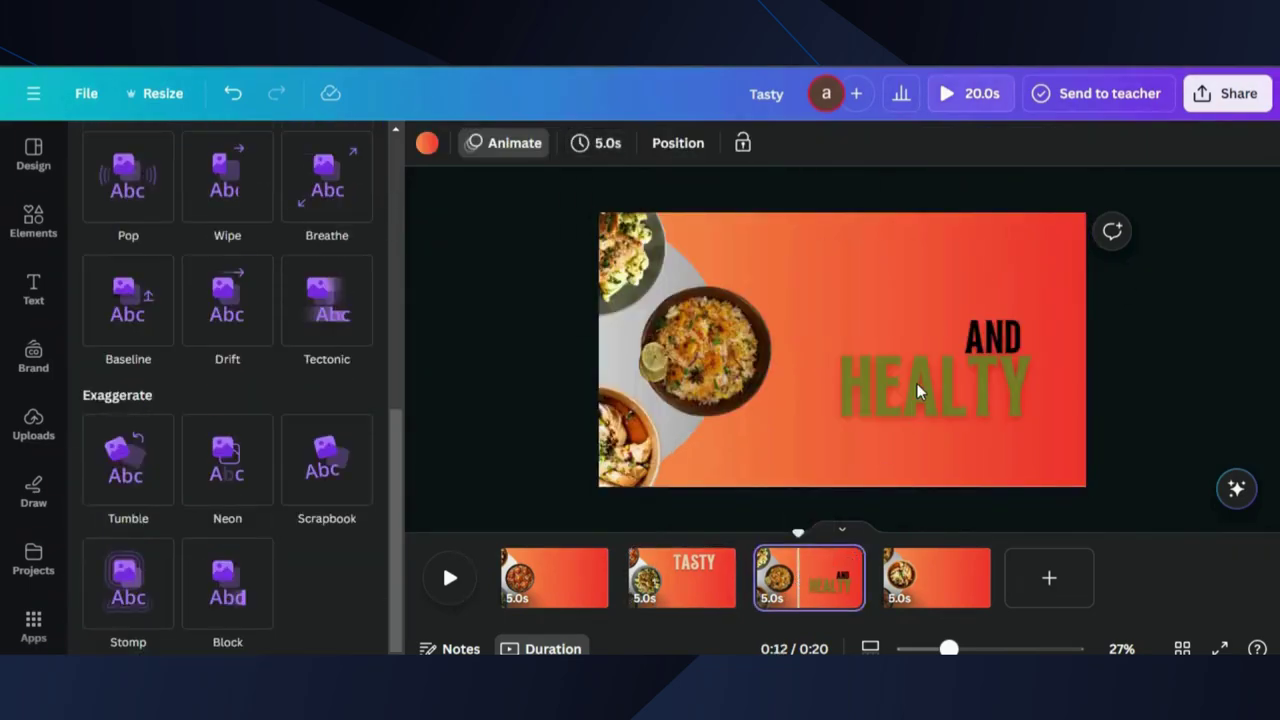
click(916, 383)
shift+click(993, 338)
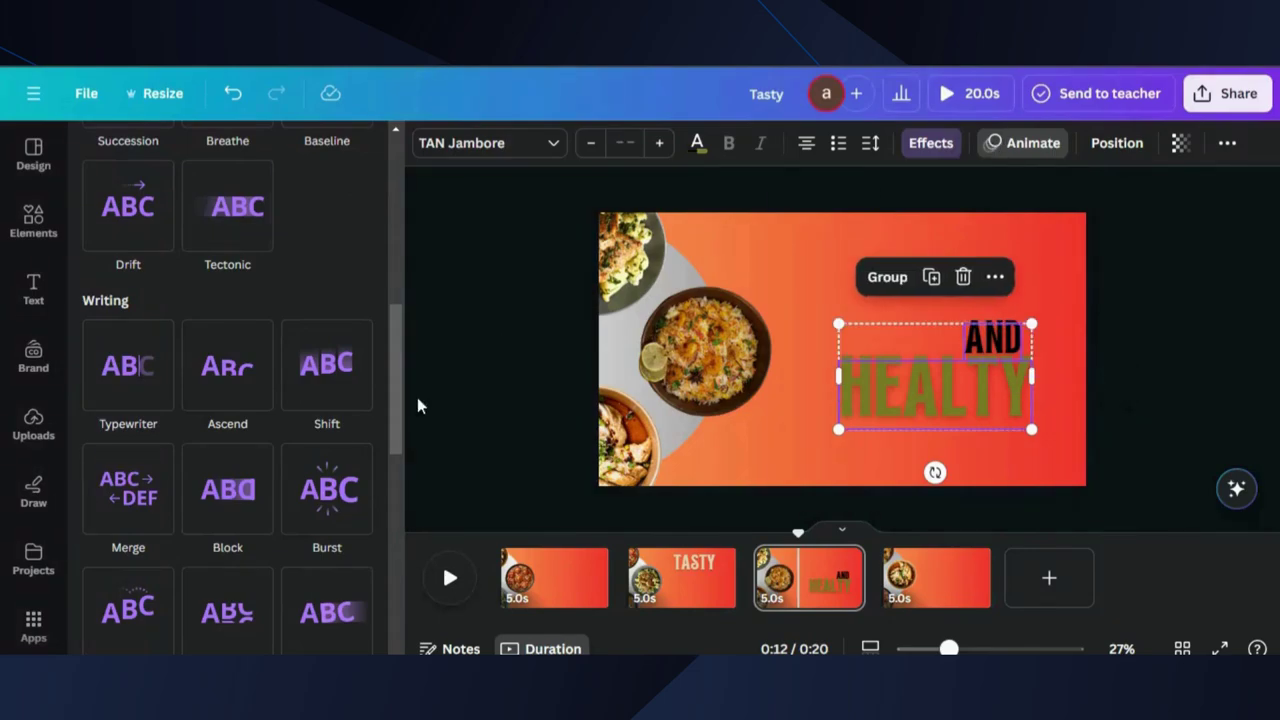
scroll(334, 423, down, 3)
scroll(334, 420, up, 3)
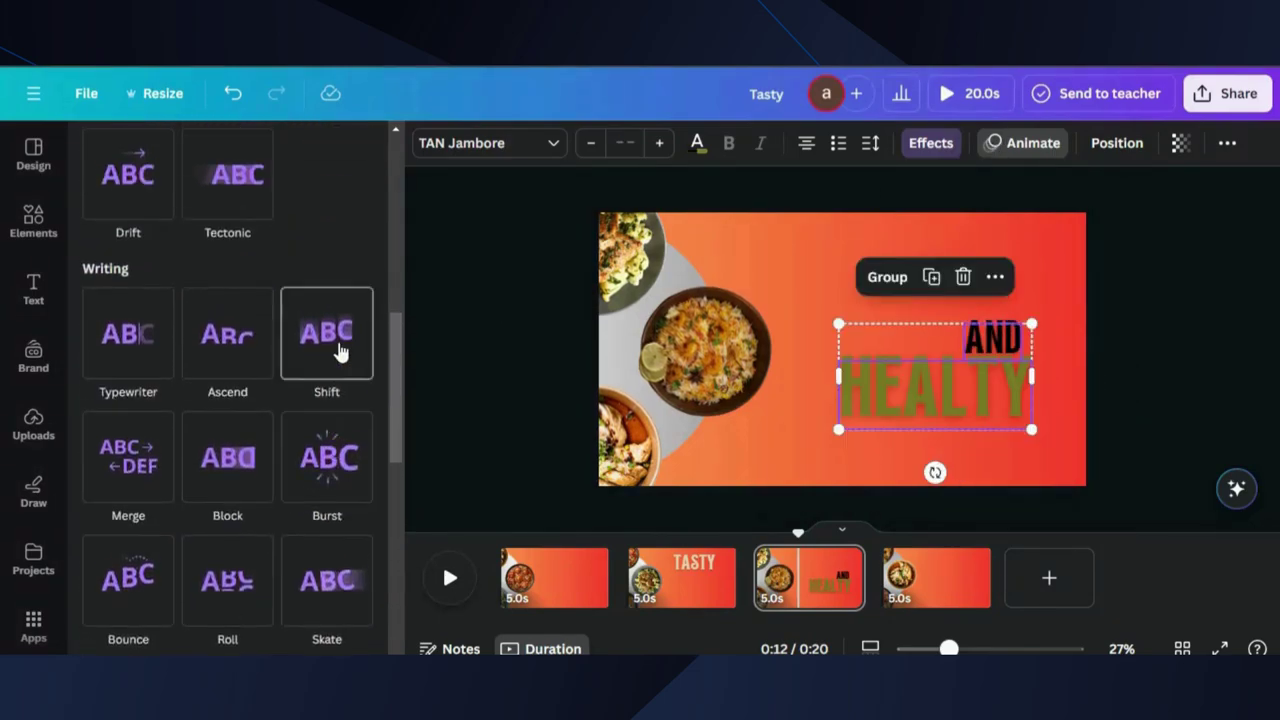
click(340, 352)
drag(220, 384, 124, 384)
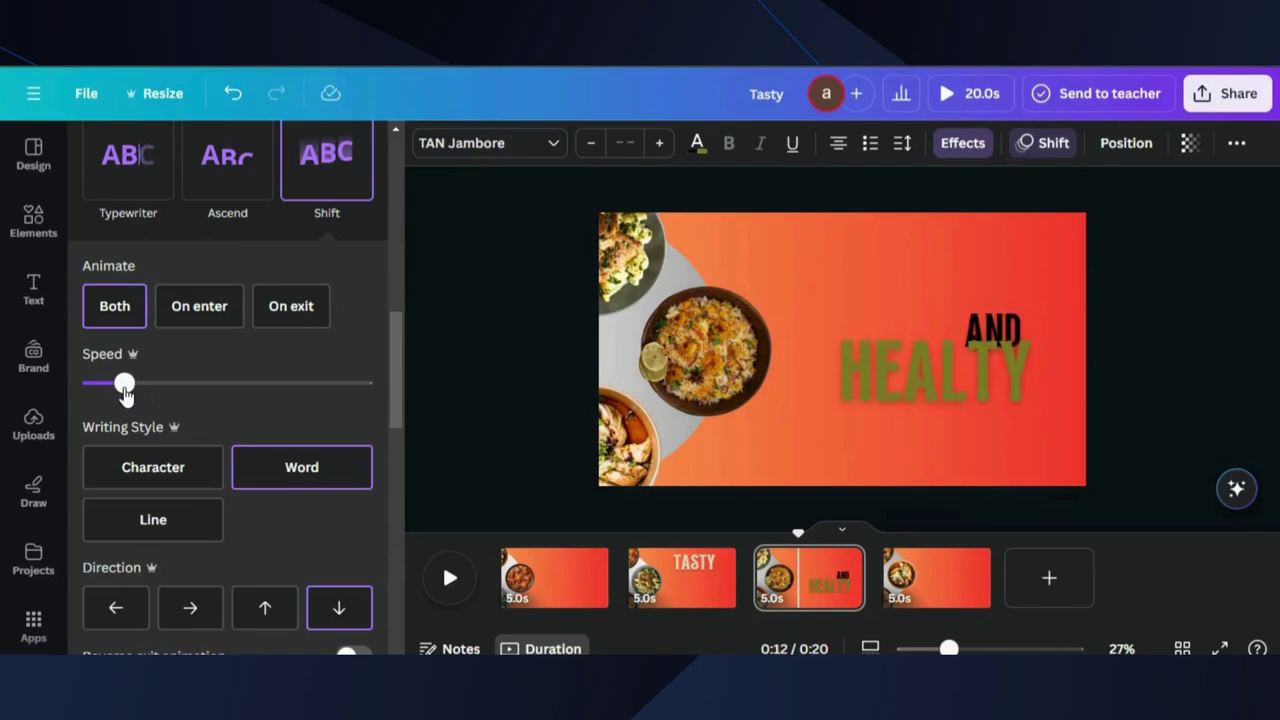
click(265, 607)
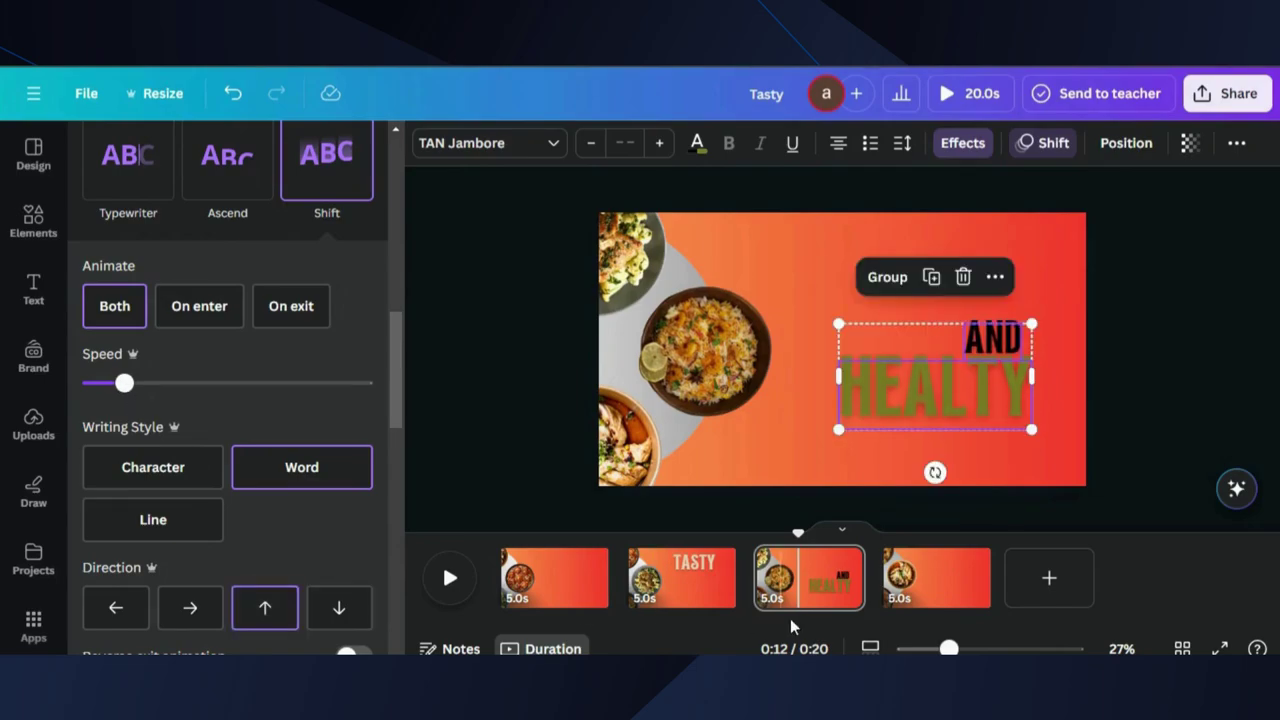
Copy the TASTY text to the fourth page as "tasteit" and place a black "healthy & tasty food" line beneath it
click(936, 578)
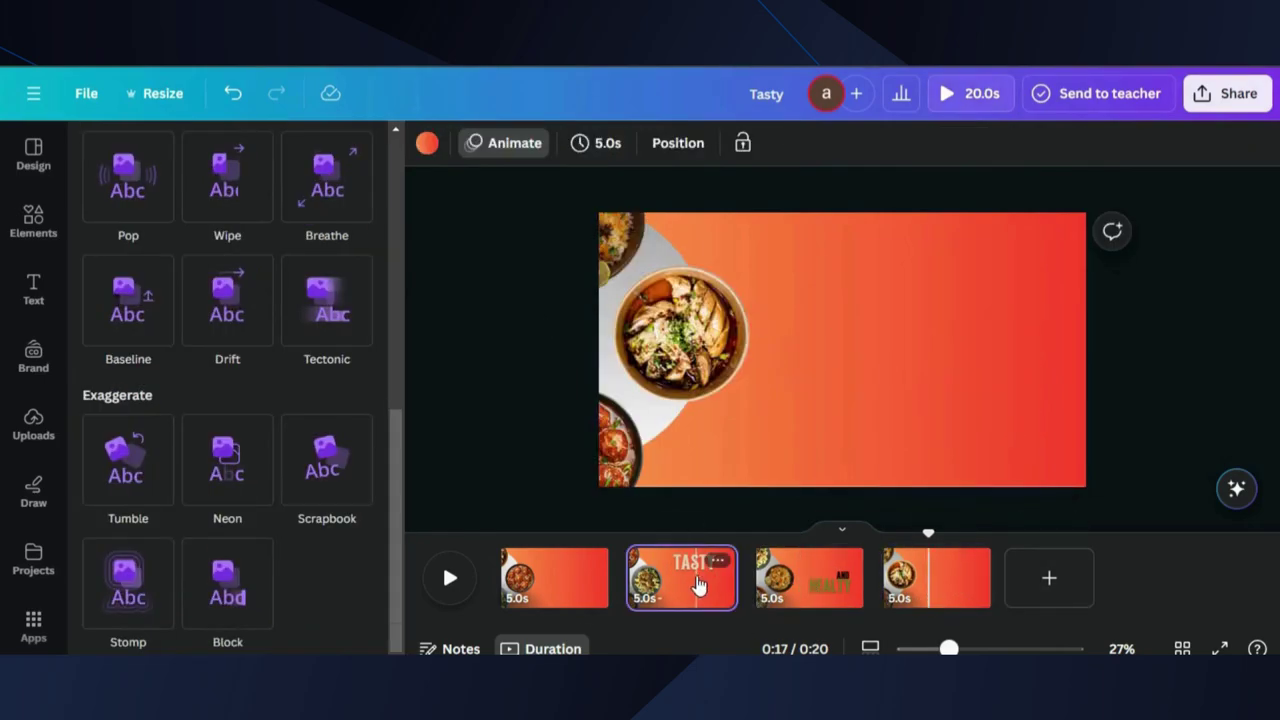
click(912, 283)
click(950, 587)
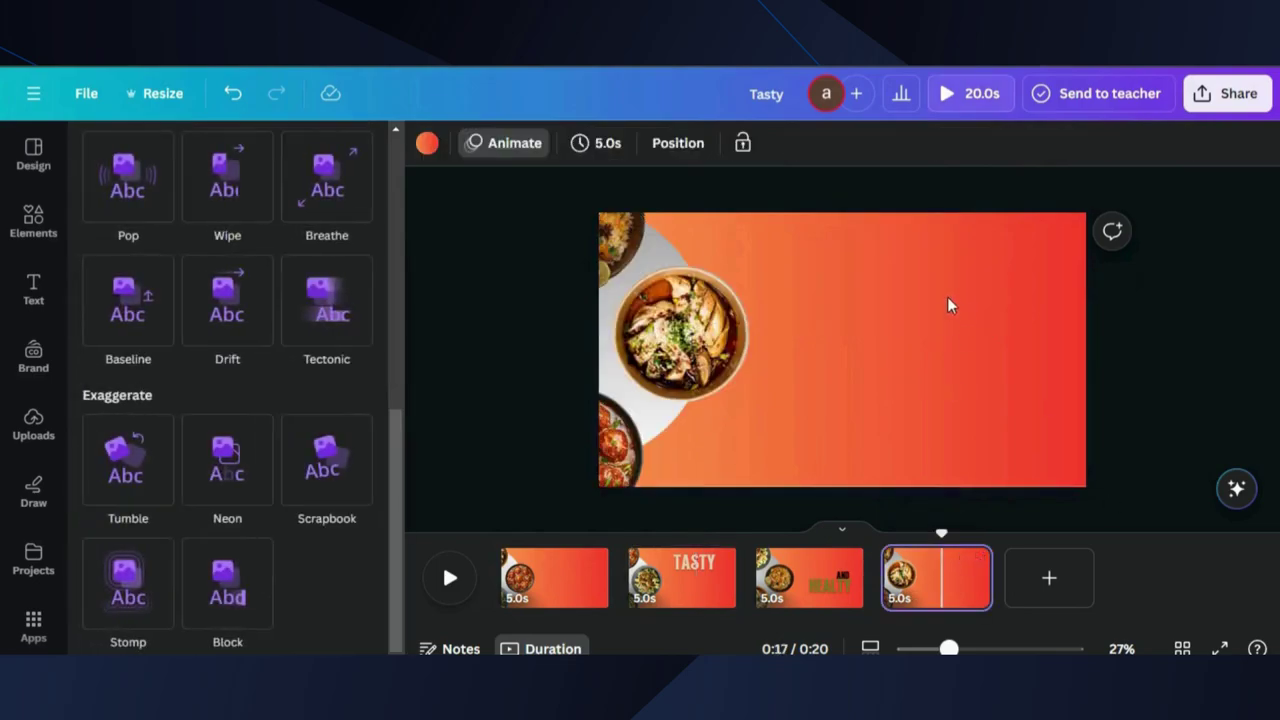
key(ctrl+v)
drag(940, 289, 950, 307)
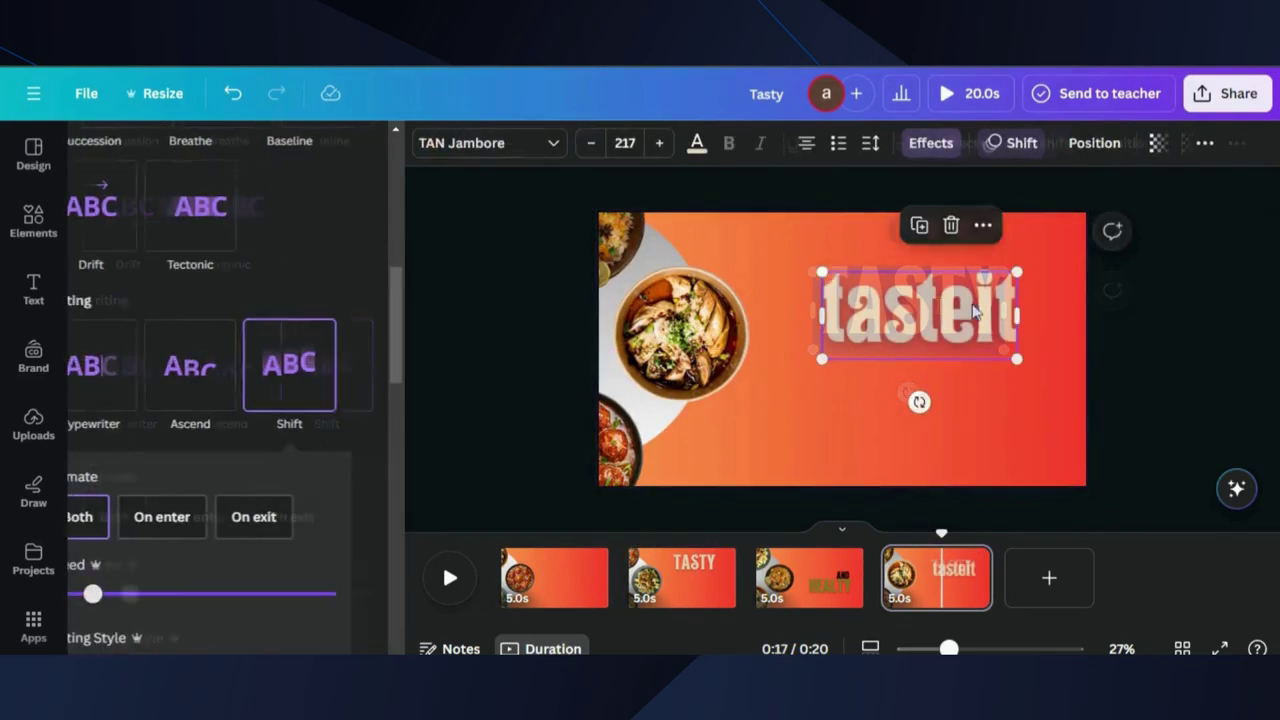
click(889, 224)
double_click(887, 378)
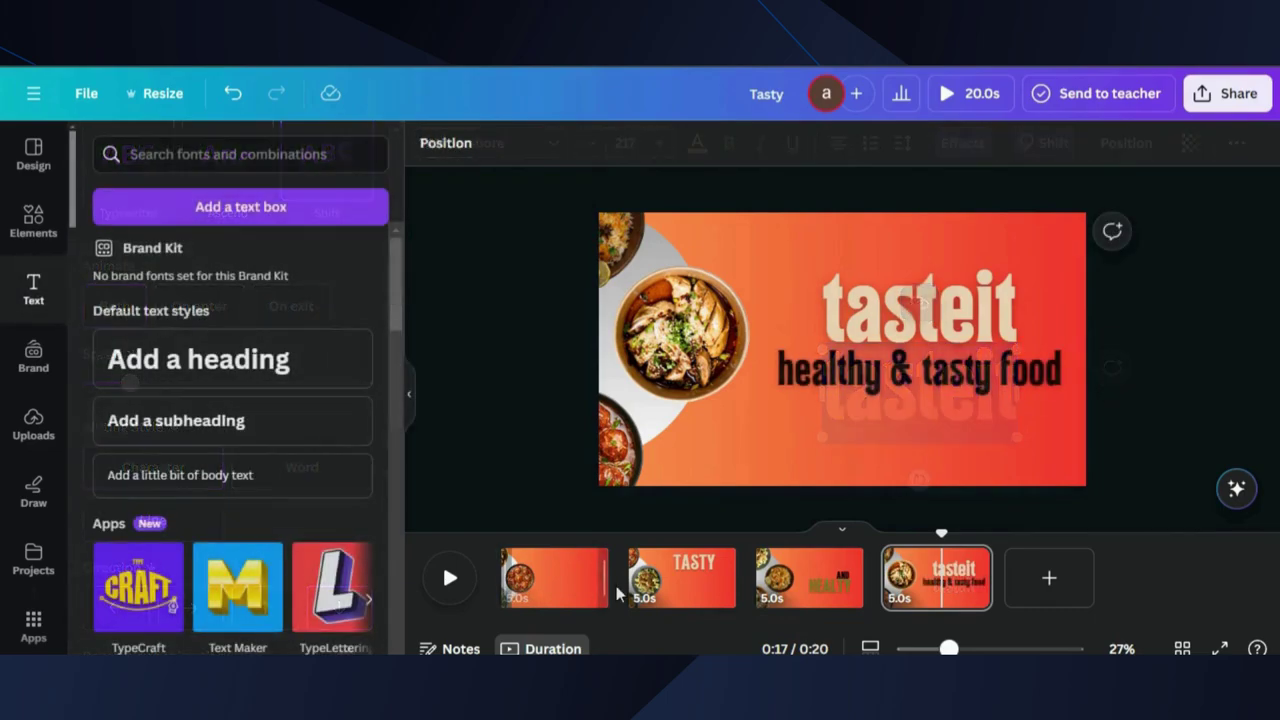
Set the page timing to 3.0 seconds and apply it to all four pages
click(640, 577)
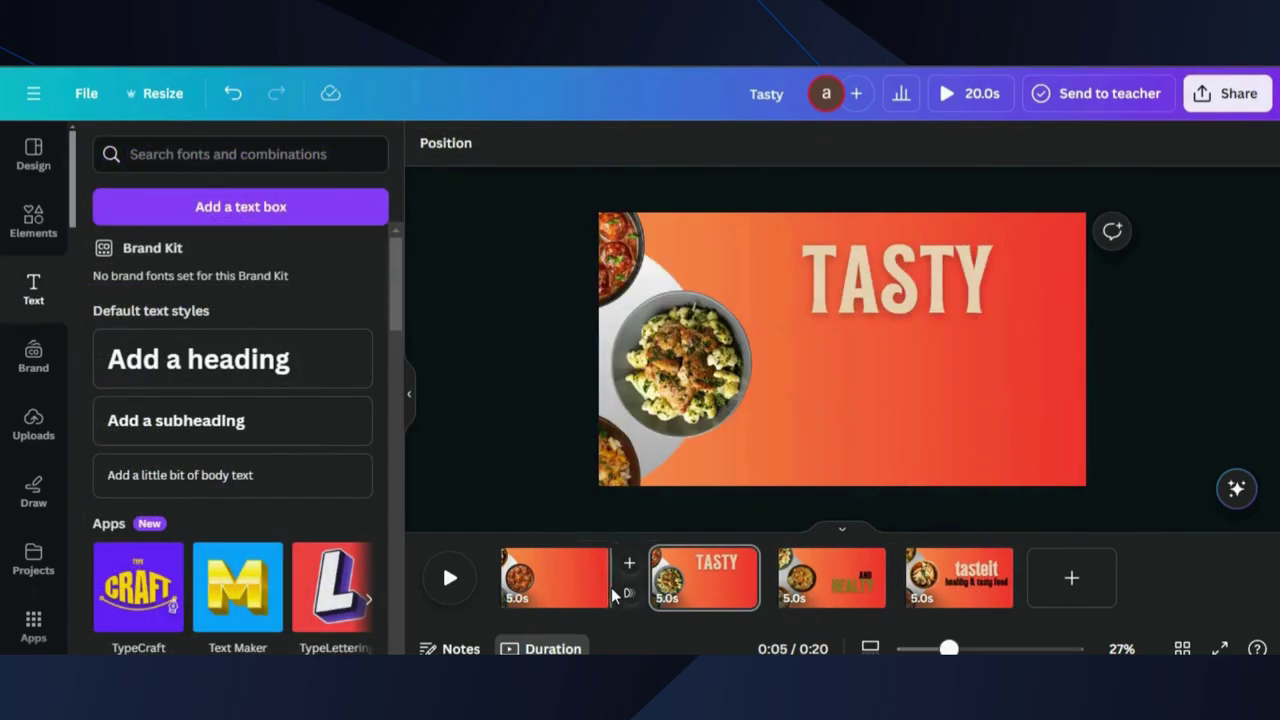
click(555, 577)
click(596, 143)
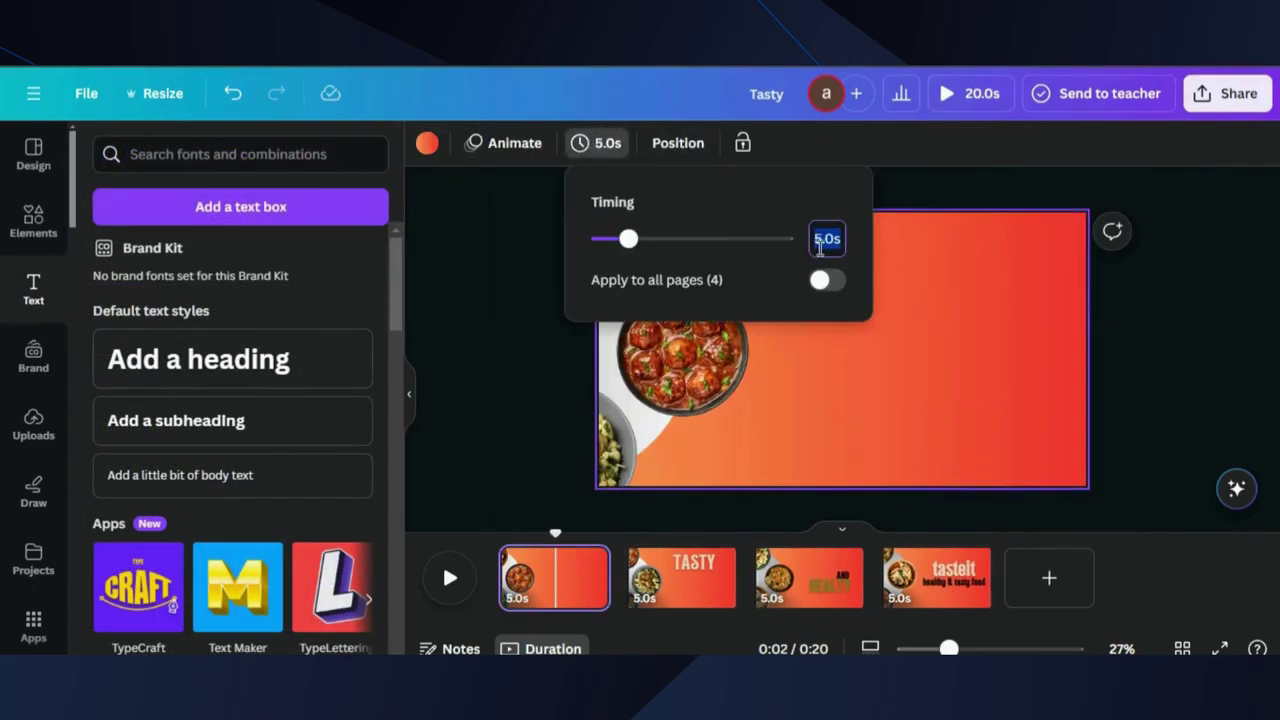
click(822, 280)
click(537, 366)
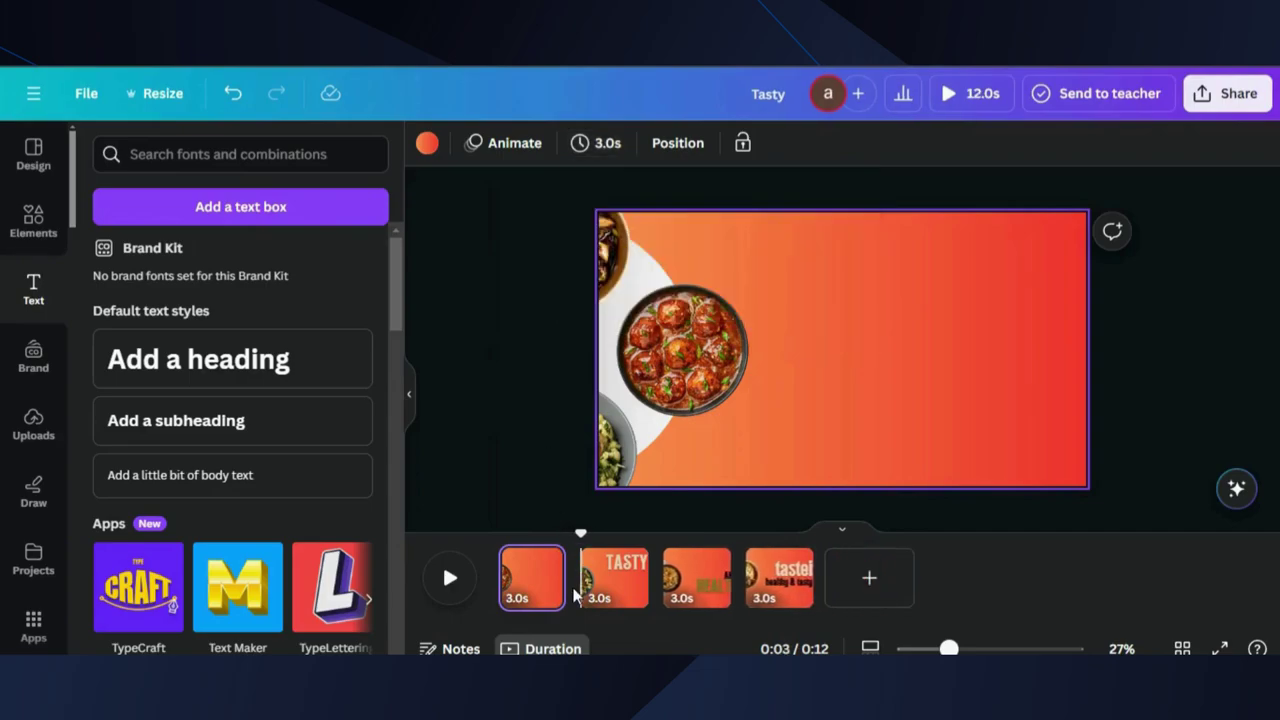
Add a Match & Move transition lasting 1.5 seconds after the first page and apply it between all pages
click(574, 577)
click(100, 472)
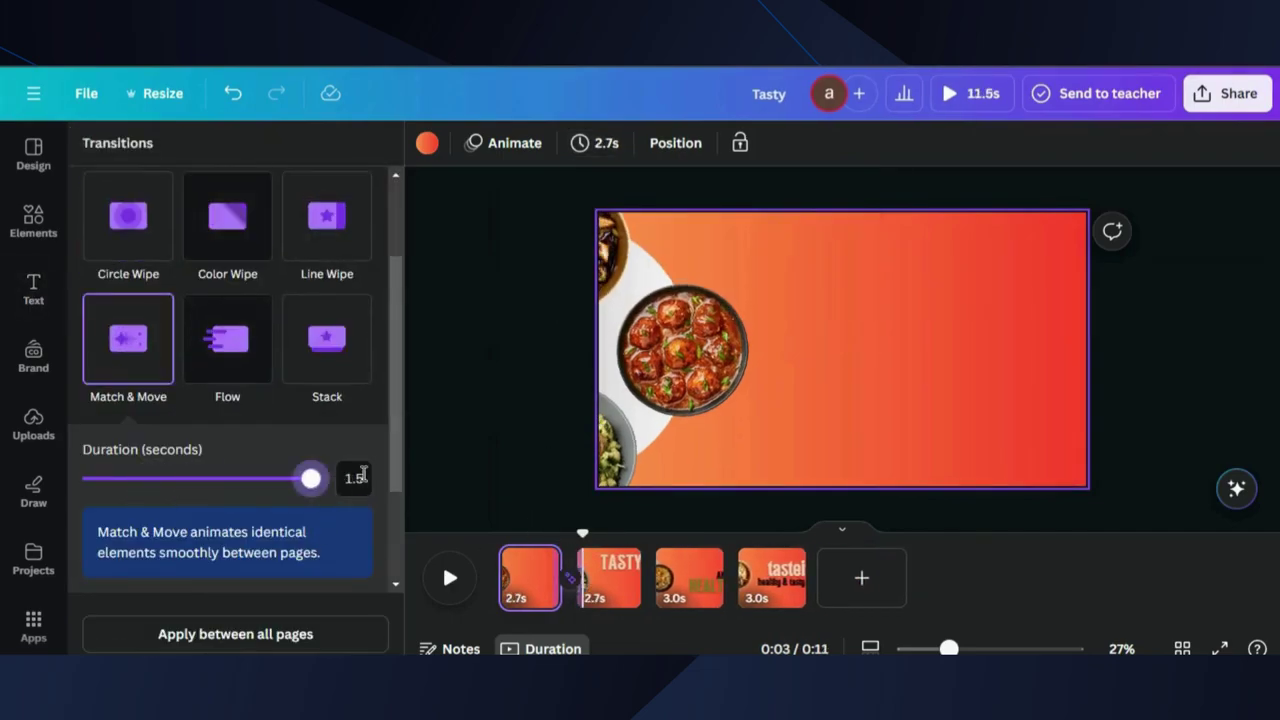
click(240, 634)
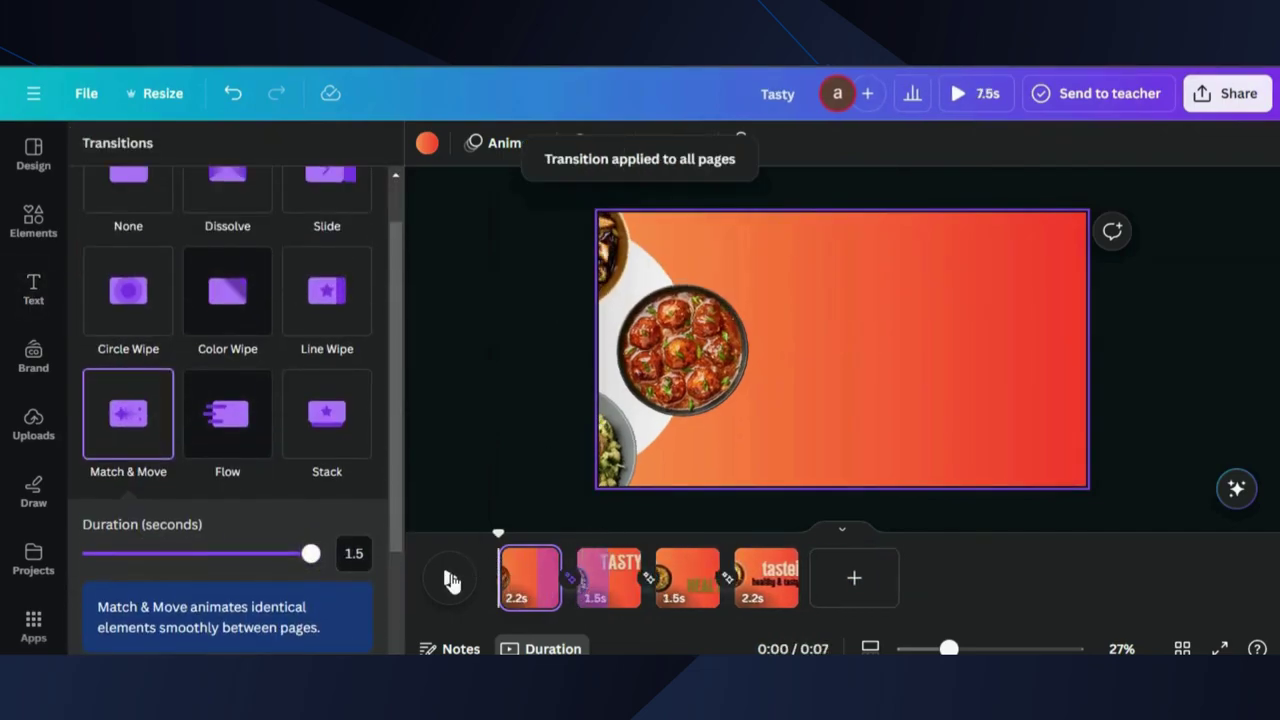
Play the video from the start to preview the transitions and text animations
click(450, 580)
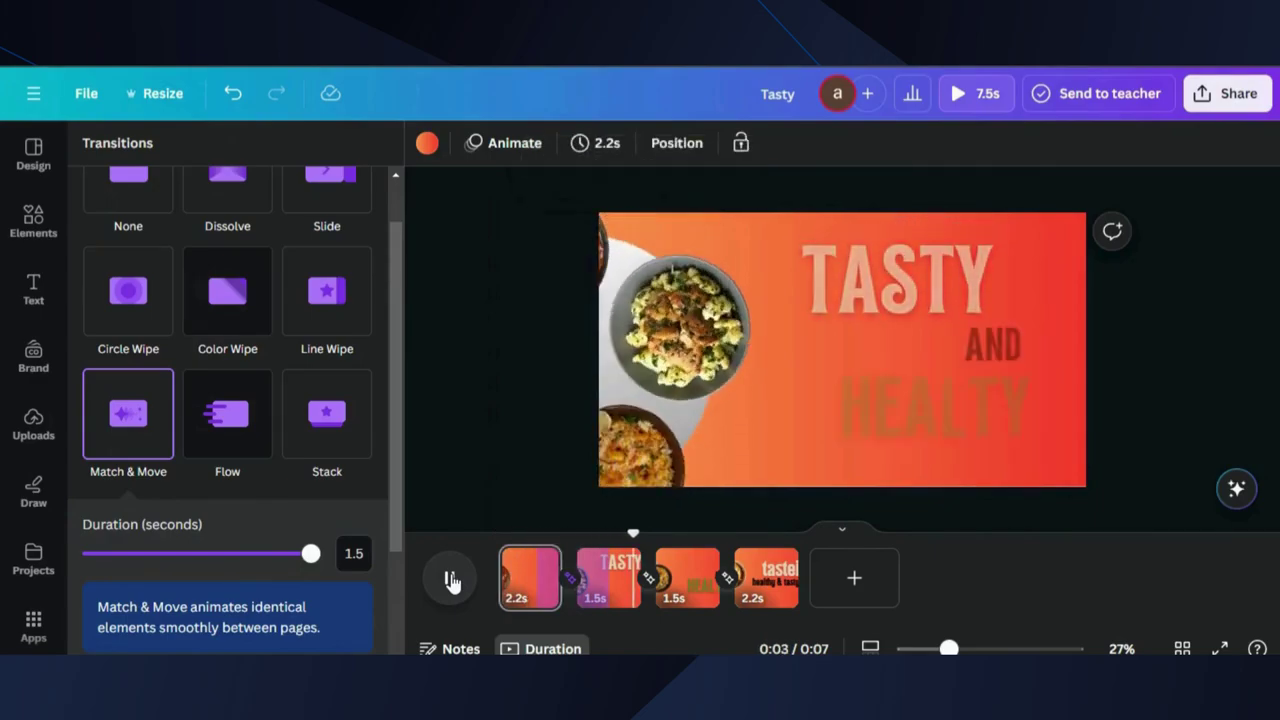
click(772, 365)
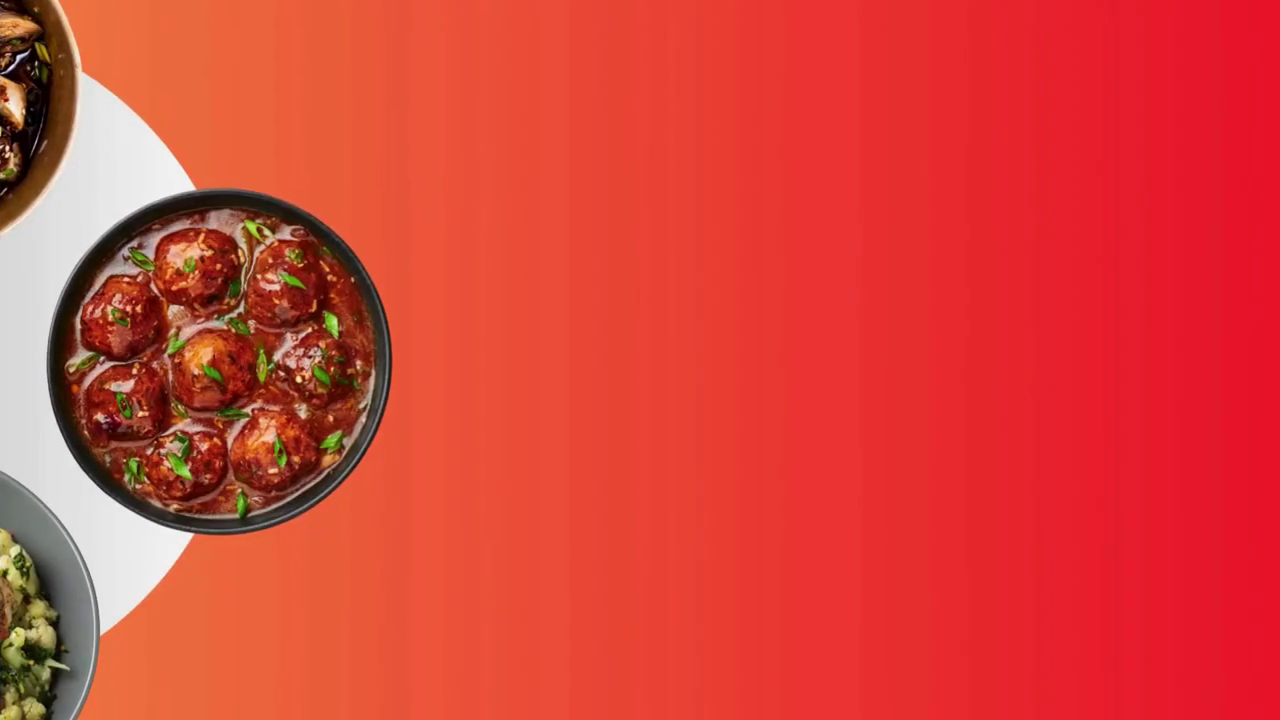